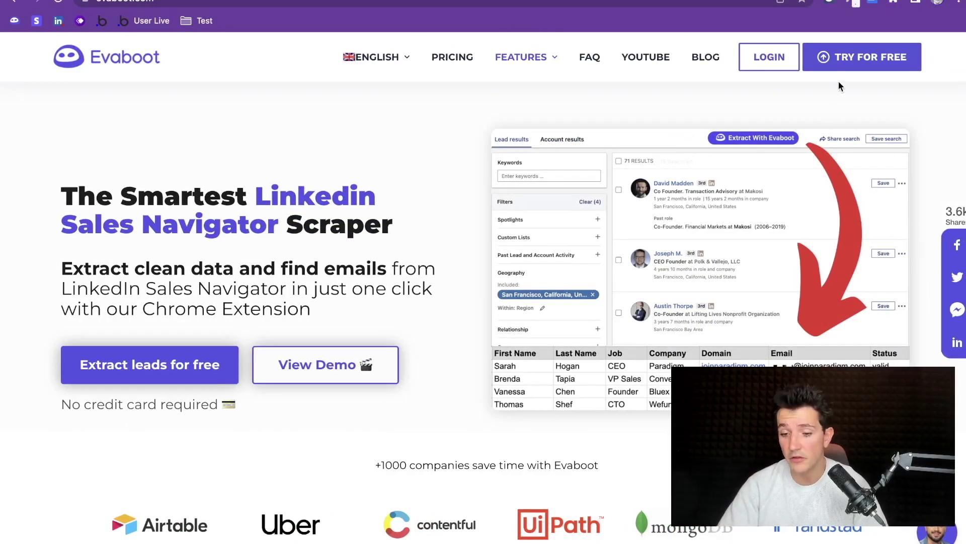
Install the Evaboot Chrome extension from its store page and dismiss the 'added' notice.
{"action": "left_click", "coordinate": [849, 67]}
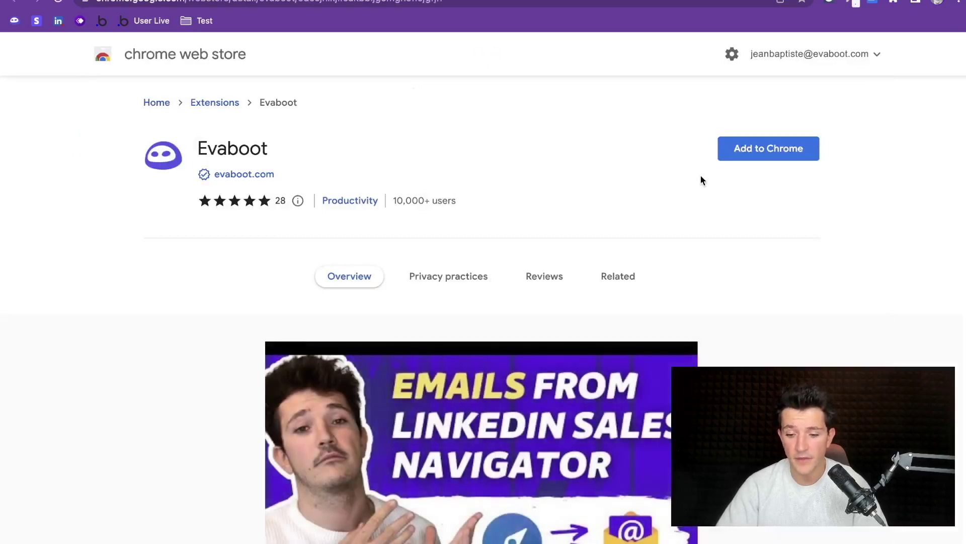
{"action": "left_click", "coordinate": [749, 158]}
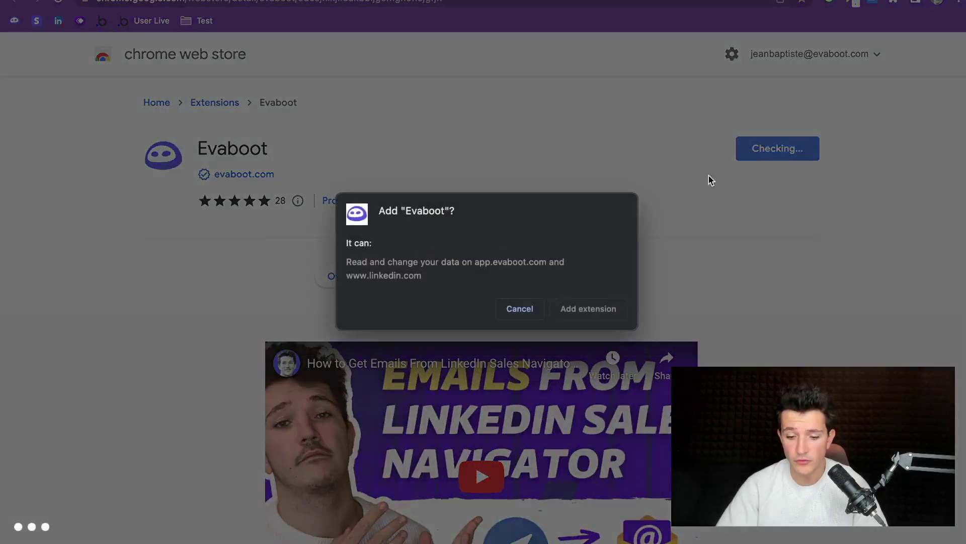
{"action": "left_click", "coordinate": [590, 312]}
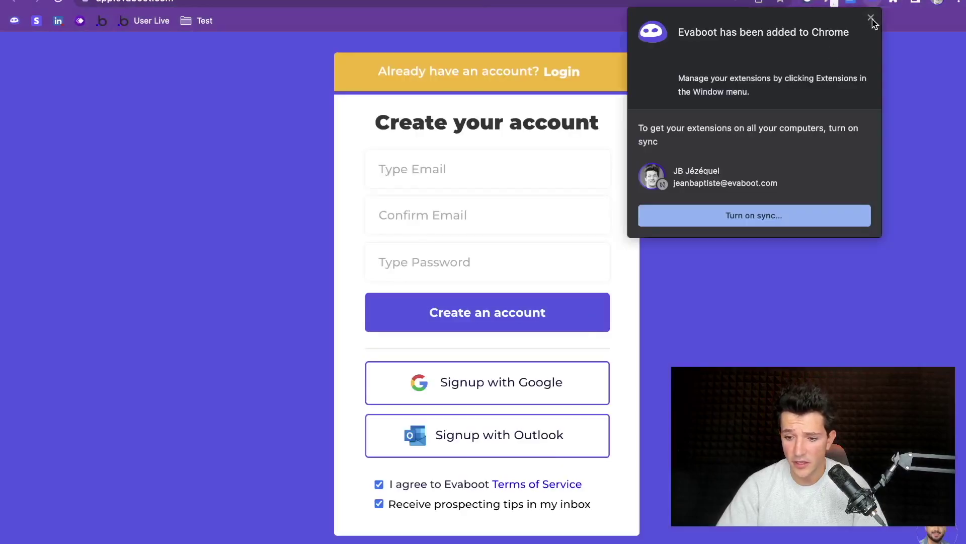
{"action": "left_click", "coordinate": [871, 18]}
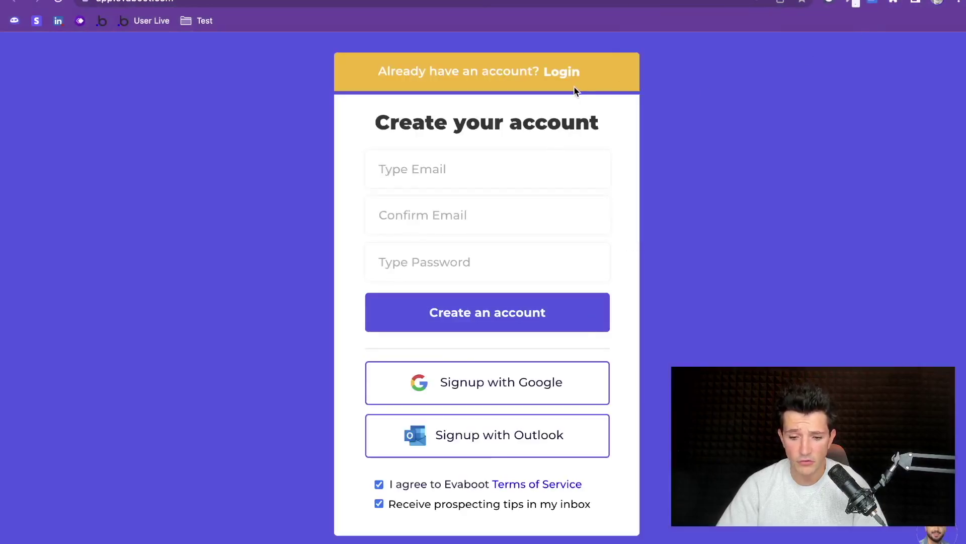
Log in to Evaboot using the saved Chrome autofill credentials.
{"action": "left_click", "coordinate": [567, 72]}
{"action": "left_click", "coordinate": [427, 226]}
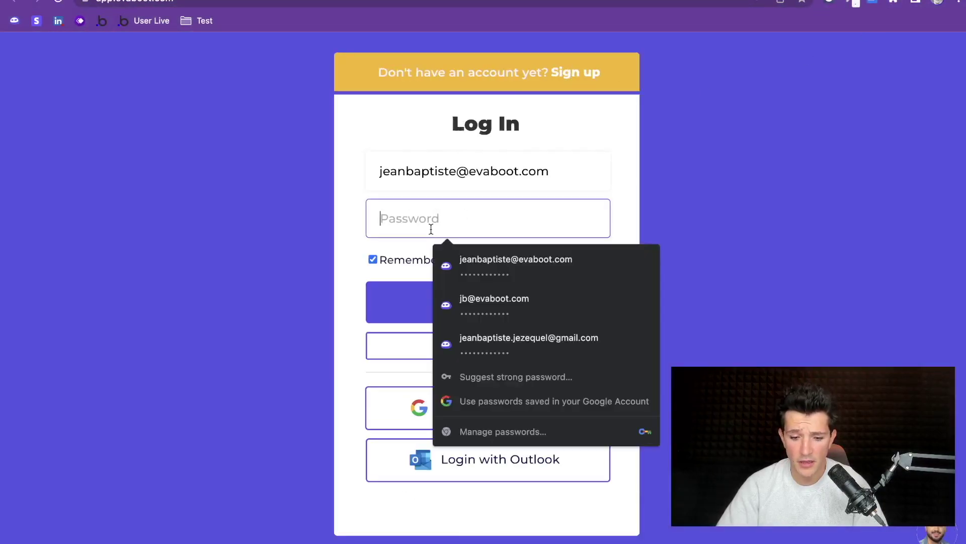
{"action": "left_click", "coordinate": [476, 266]}
{"action": "left_click", "coordinate": [480, 302]}
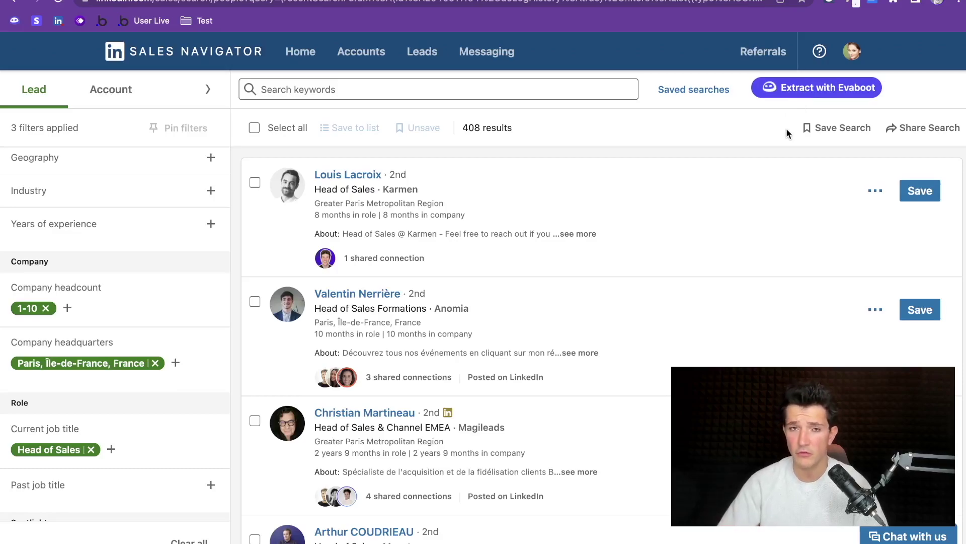
Send the 408-result Head of Sales search to Evaboot with 'Extract with Evaboot'.
{"action": "left_click", "coordinate": [819, 98]}
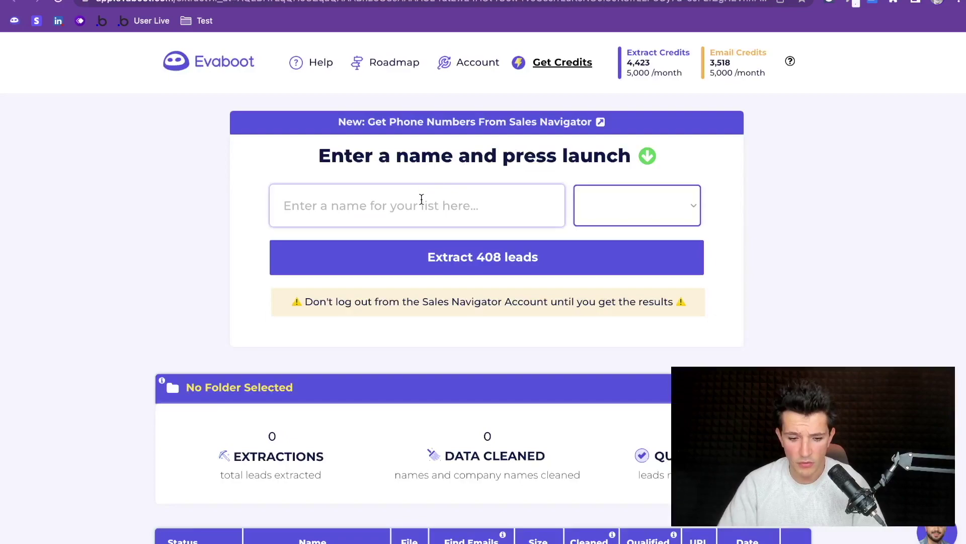
Name the extraction 'Test Search Head of Sales' in My Lead Lists and extract 408 leads.
{"action": "left_click", "coordinate": [422, 200]}
{"action": "type", "text": "Test"}
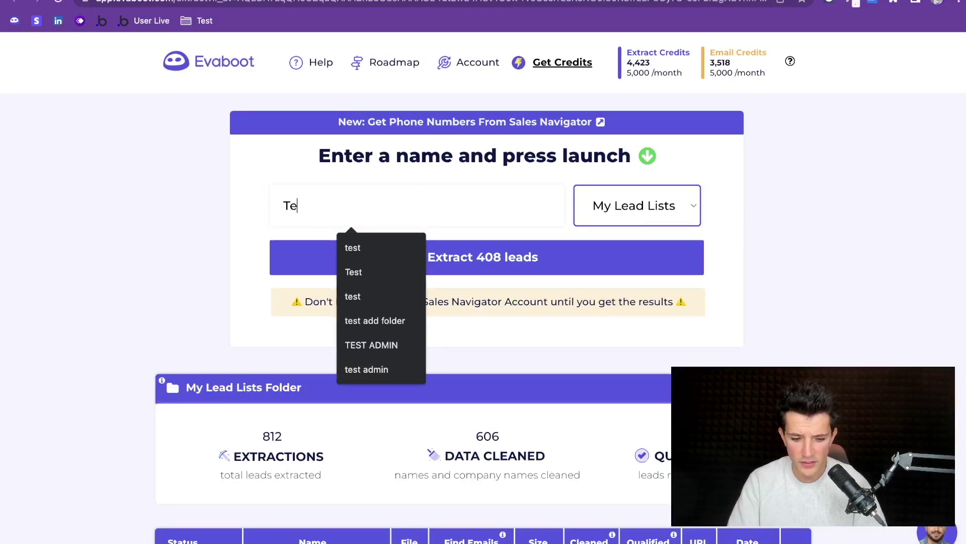
{"action": "type", "text": " Search Head of Sales"}
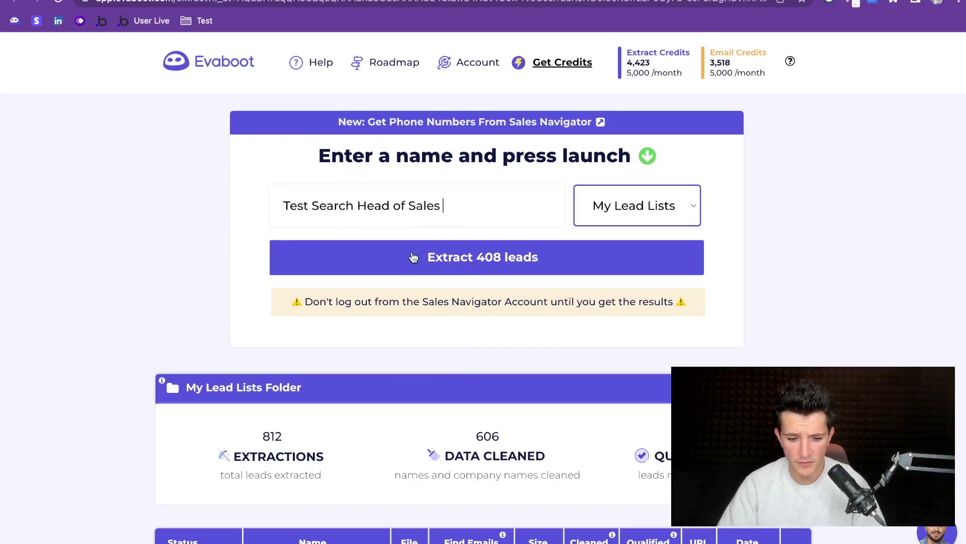
{"action": "left_click", "coordinate": [413, 257]}
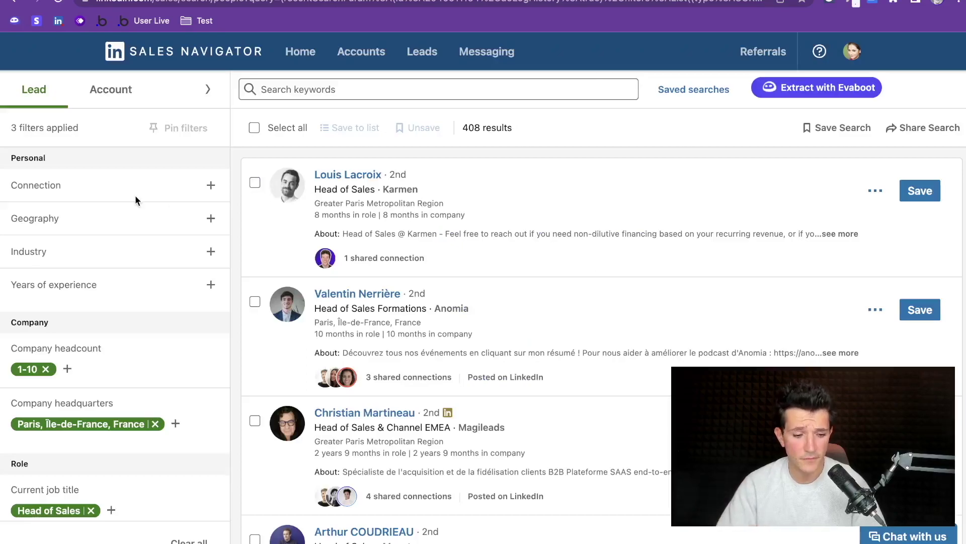
Switch to account search and view the Targeted Accounts and Backlist Leads lists.
{"action": "left_click", "coordinate": [109, 103]}
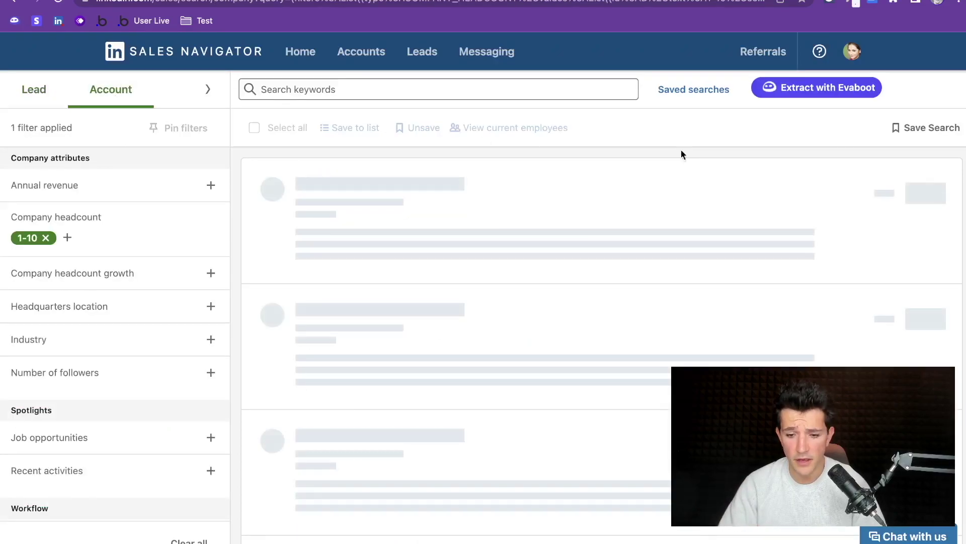
{"action": "left_click", "coordinate": [360, 53]}
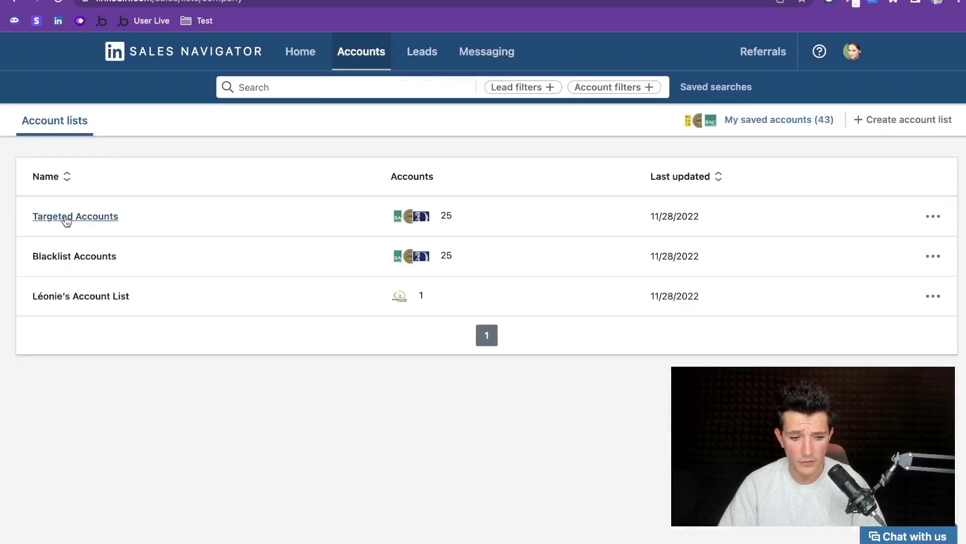
{"action": "left_click", "coordinate": [72, 217]}
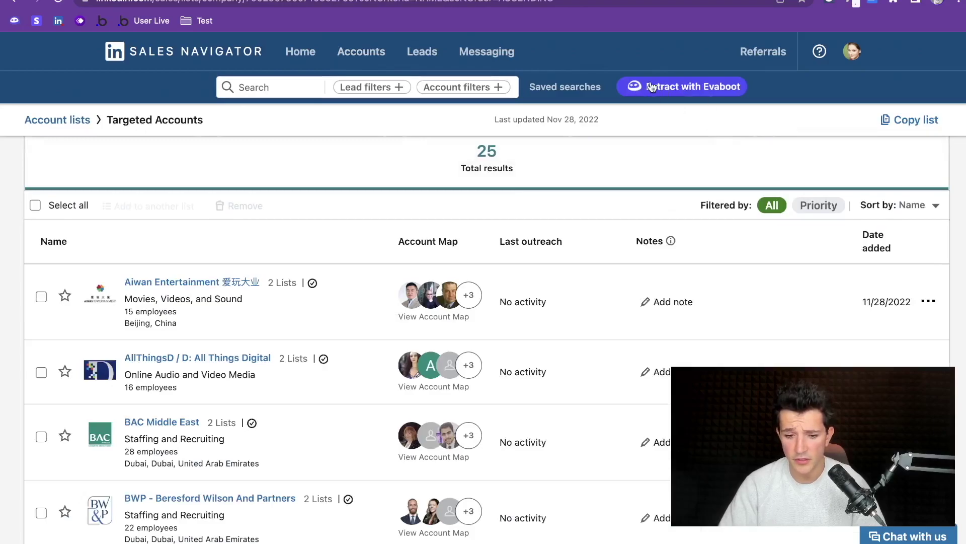
{"action": "left_click", "coordinate": [418, 62]}
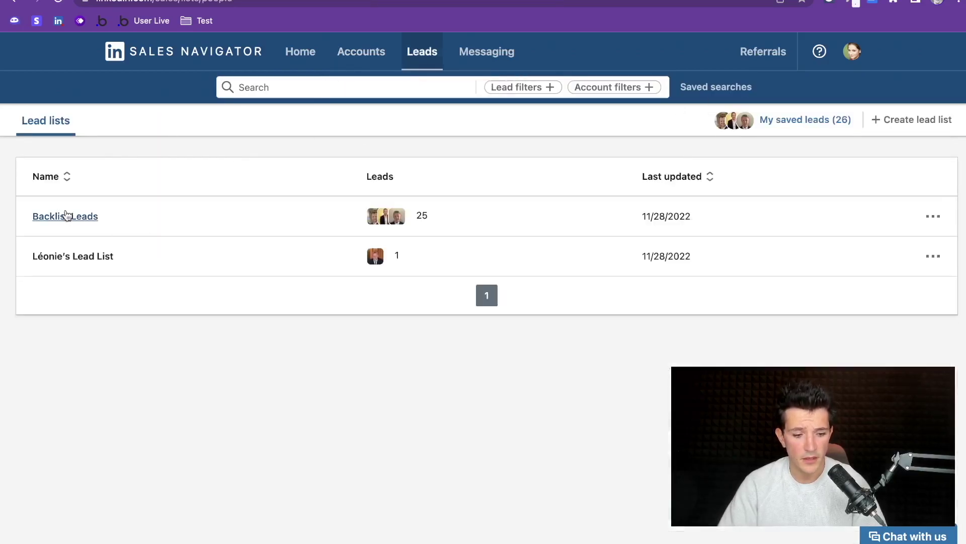
{"action": "left_click", "coordinate": [66, 214]}
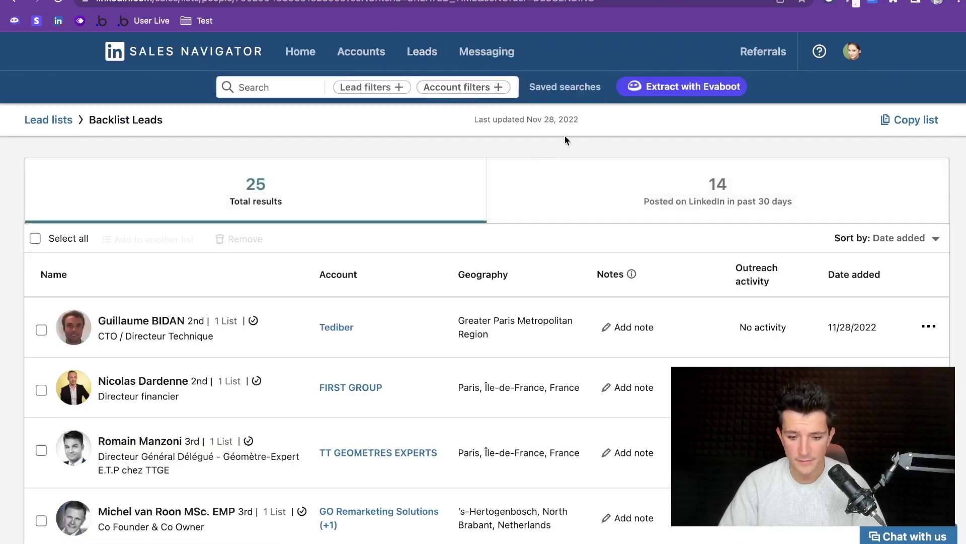
Open a saved account search from Saved searches.
{"action": "left_click", "coordinate": [566, 87]}
{"action": "left_click", "coordinate": [257, 121]}
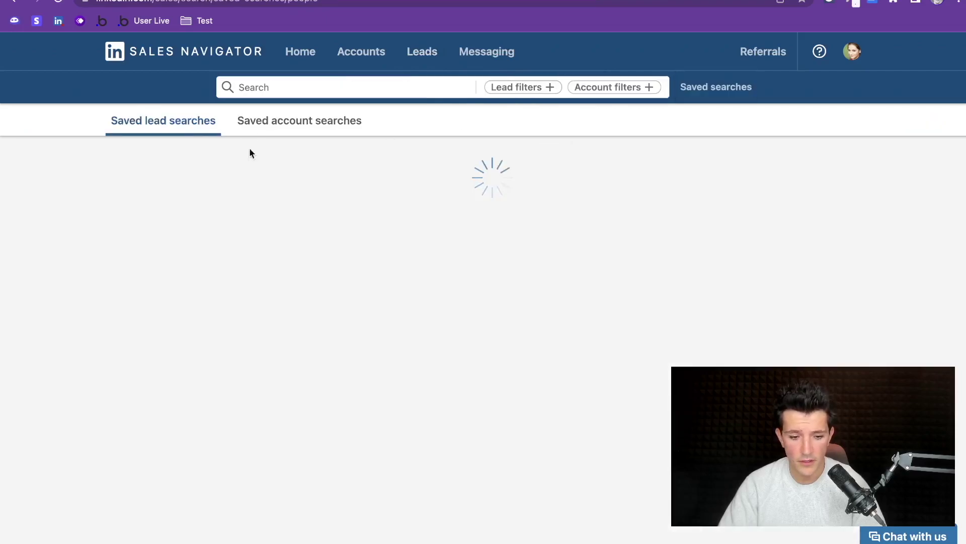
{"action": "left_click", "coordinate": [181, 204]}
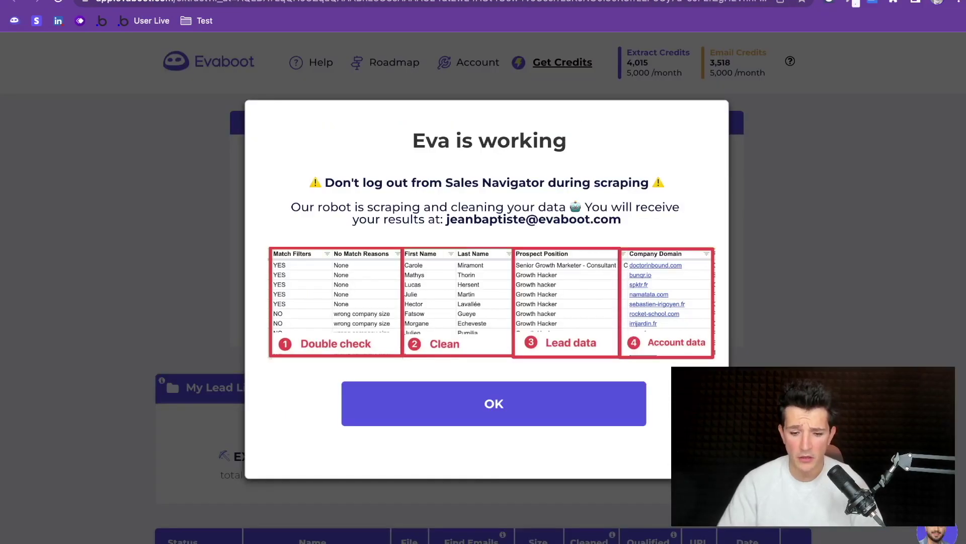
Dismiss the 'Eva is working' notice to return to the lead lists table.
{"action": "left_click", "coordinate": [478, 415]}
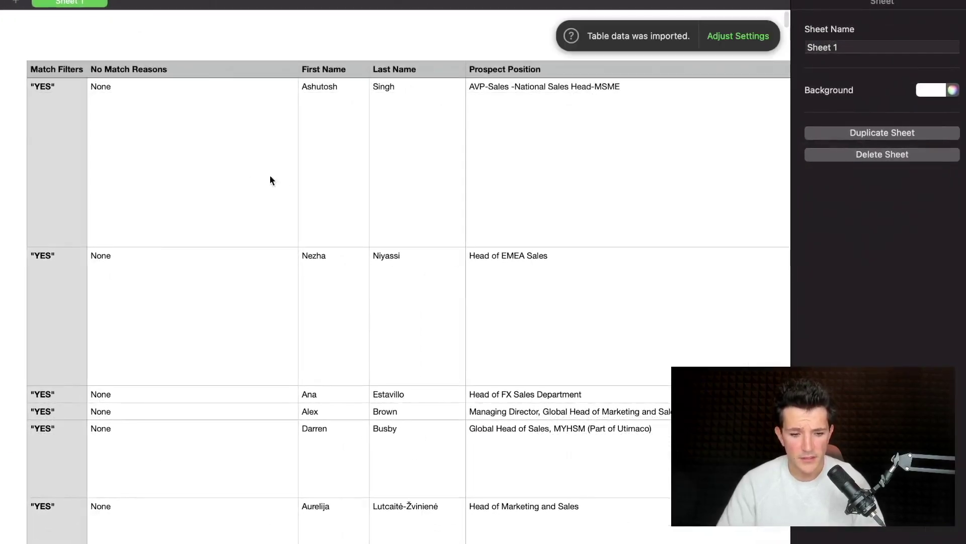
{"action": "scroll", "coordinate": [277, 178], "scroll_direction": "right", "scroll_amount": 5}
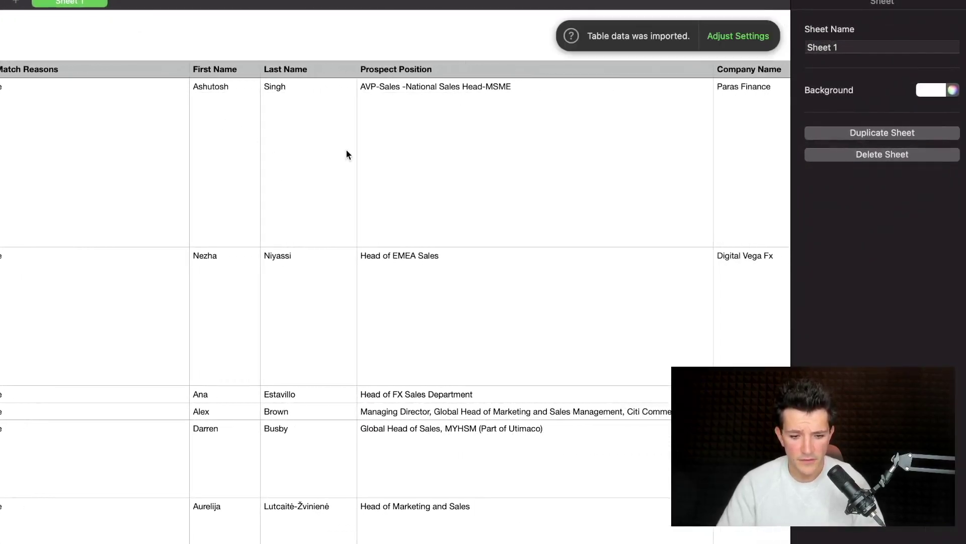
{"action": "scroll", "coordinate": [346, 154], "scroll_direction": "right", "scroll_amount": 10}
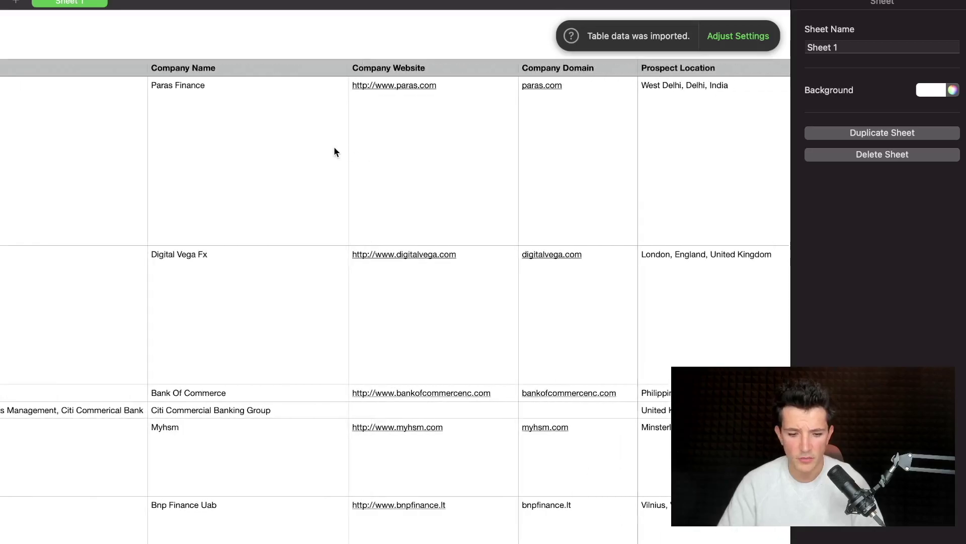
{"action": "scroll", "coordinate": [334, 152], "scroll_direction": "right", "scroll_amount": 5}
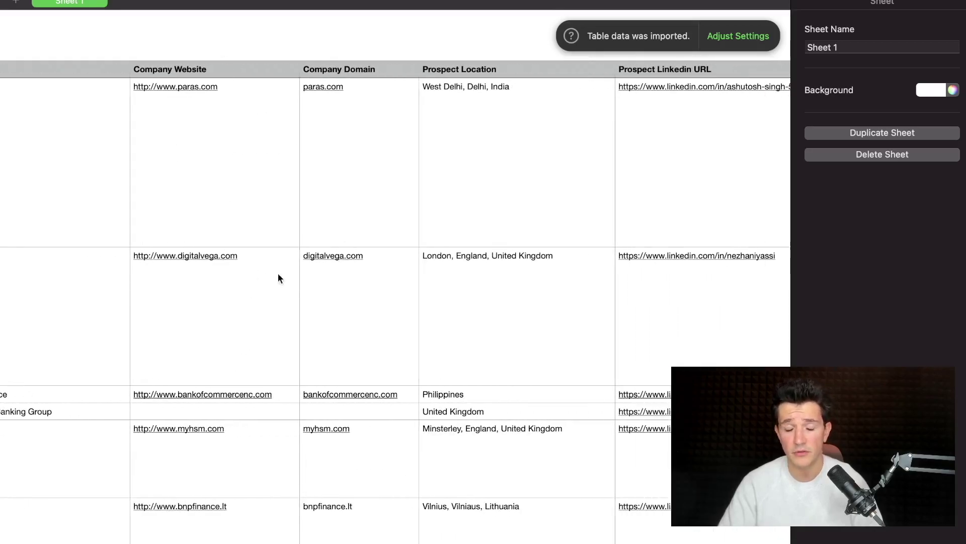
{"action": "scroll", "coordinate": [348, 282], "scroll_direction": "right", "scroll_amount": 5}
{"action": "scroll", "coordinate": [298, 201], "scroll_direction": "right", "scroll_amount": 5}
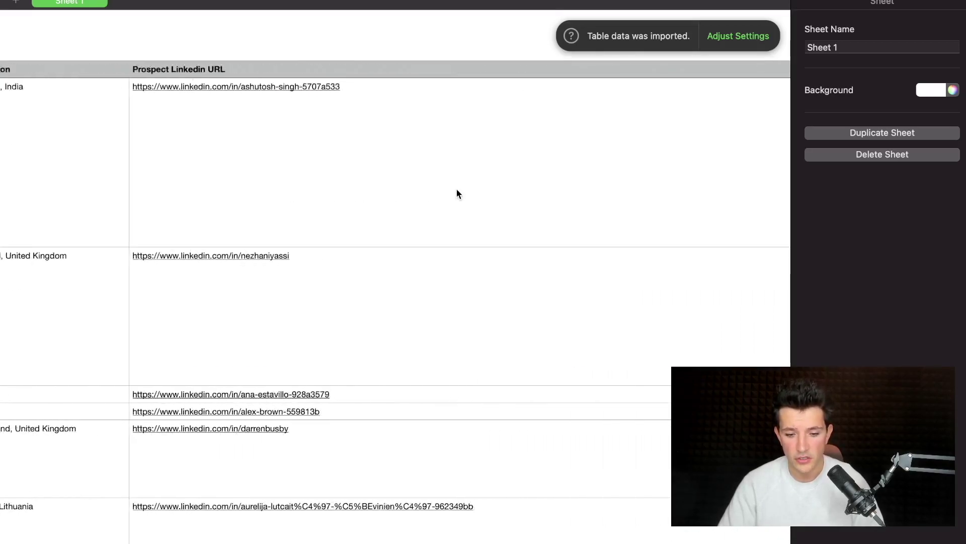
{"action": "scroll", "coordinate": [212, 124], "scroll_direction": "right", "scroll_amount": 5}
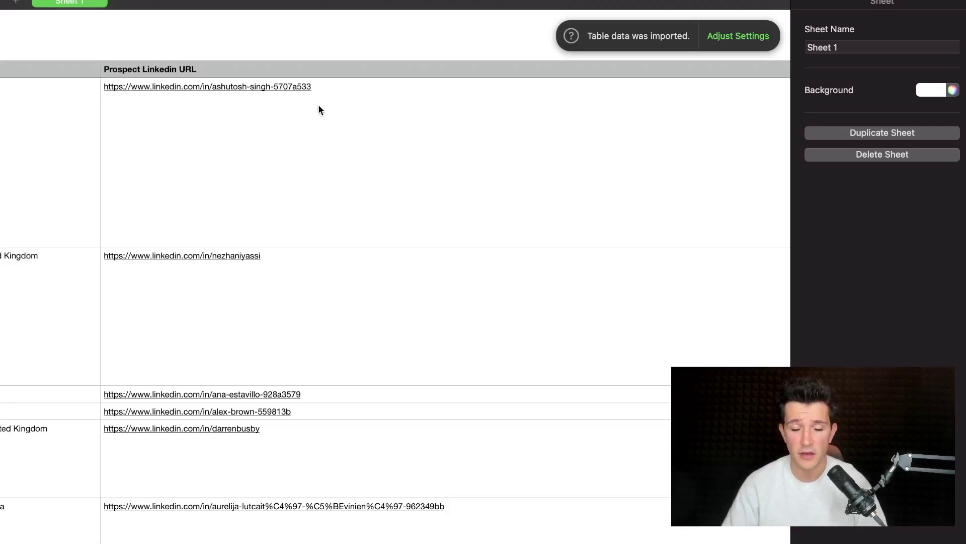
{"action": "scroll", "coordinate": [366, 161], "scroll_direction": "right", "scroll_amount": 5}
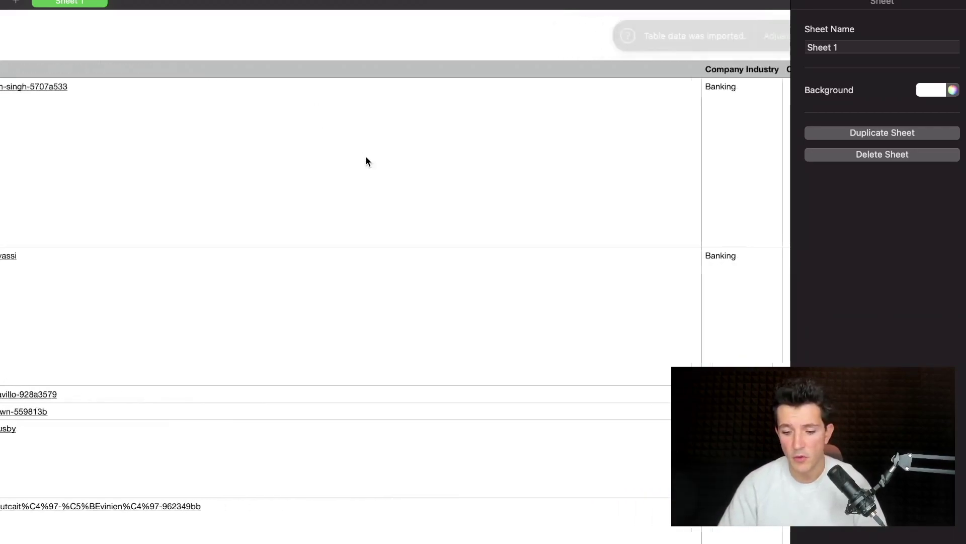
{"action": "scroll", "coordinate": [365, 161], "scroll_direction": "right", "scroll_amount": 5}
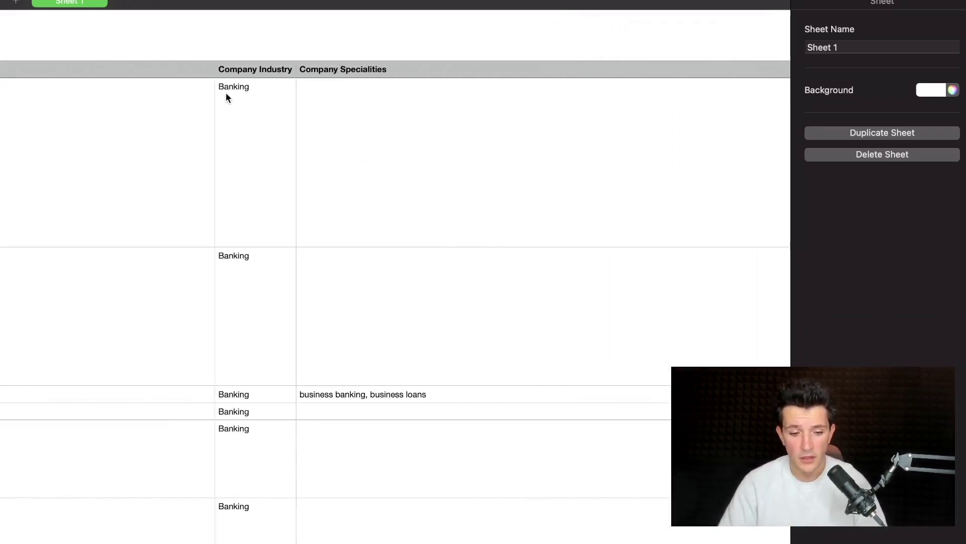
{"action": "scroll", "coordinate": [349, 341], "scroll_direction": "down", "scroll_amount": 1}
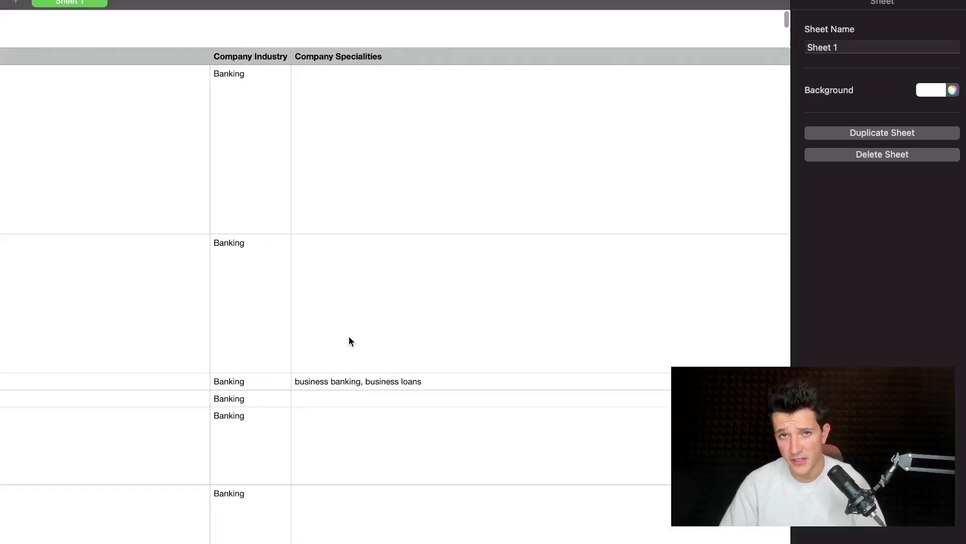
{"action": "scroll", "coordinate": [349, 341], "scroll_direction": "down", "scroll_amount": 5}
{"action": "scroll", "coordinate": [349, 341], "scroll_direction": "down", "scroll_amount": 5}
{"action": "scroll", "coordinate": [348, 342], "scroll_direction": "down", "scroll_amount": 5}
{"action": "scroll", "coordinate": [349, 341], "scroll_direction": "right", "scroll_amount": 1}
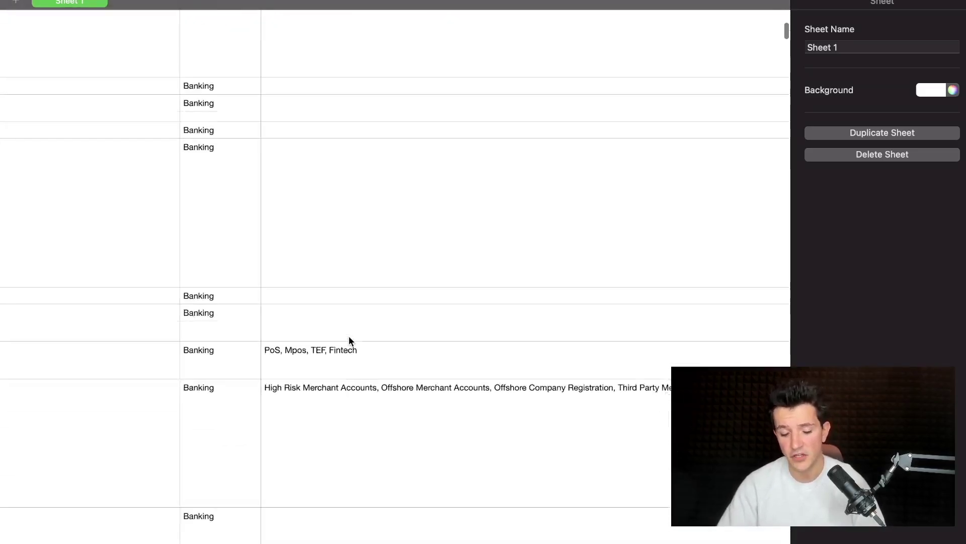
{"action": "scroll", "coordinate": [349, 341], "scroll_direction": "down", "scroll_amount": 2}
{"action": "scroll", "coordinate": [329, 336], "scroll_direction": "up", "scroll_amount": 10}
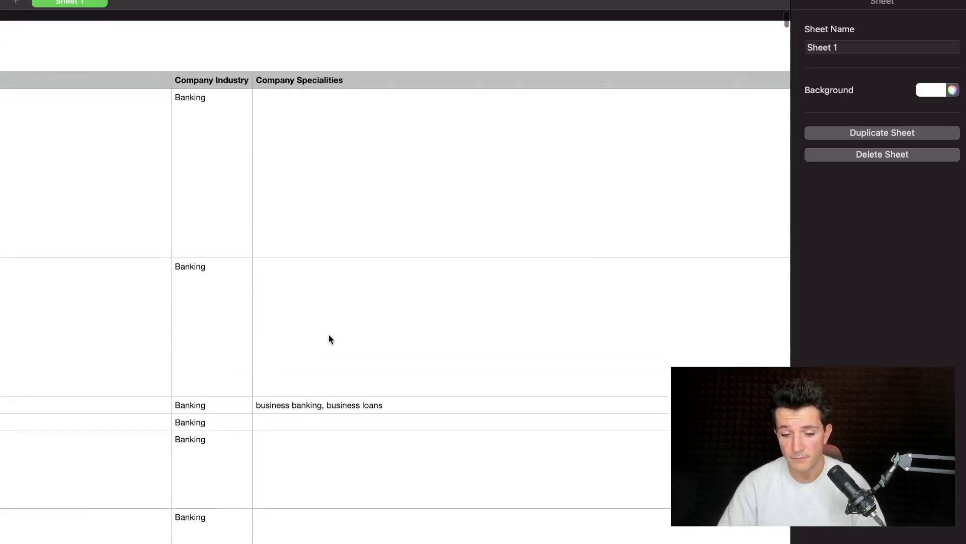
{"action": "scroll", "coordinate": [329, 336], "scroll_direction": "right", "scroll_amount": 10}
{"action": "scroll", "coordinate": [329, 339], "scroll_direction": "right", "scroll_amount": 5}
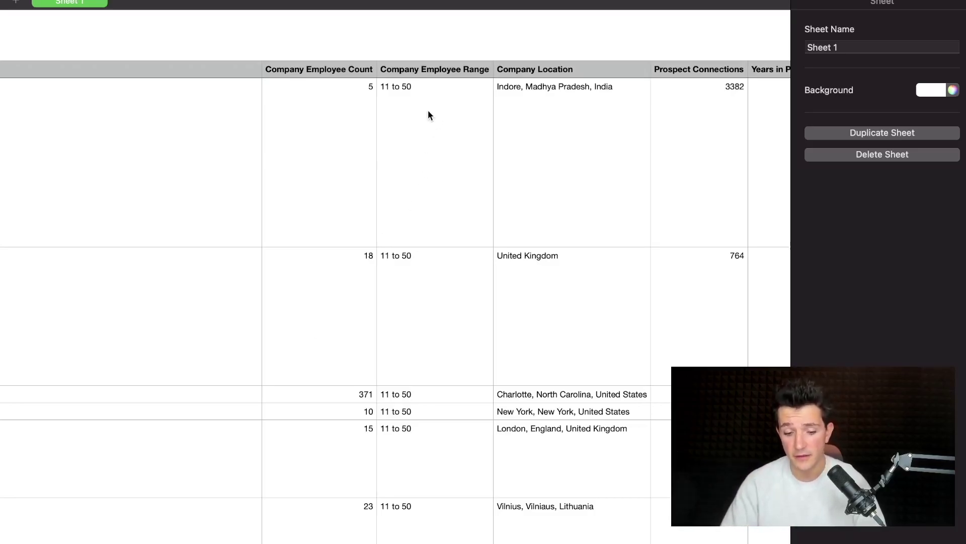
{"action": "left_click_drag", "start_coordinate": [428, 111], "coordinate": [427, 459]}
{"action": "scroll", "coordinate": [489, 339], "scroll_direction": "right", "scroll_amount": 4}
{"action": "scroll", "coordinate": [352, 194], "scroll_direction": "right", "scroll_amount": 5}
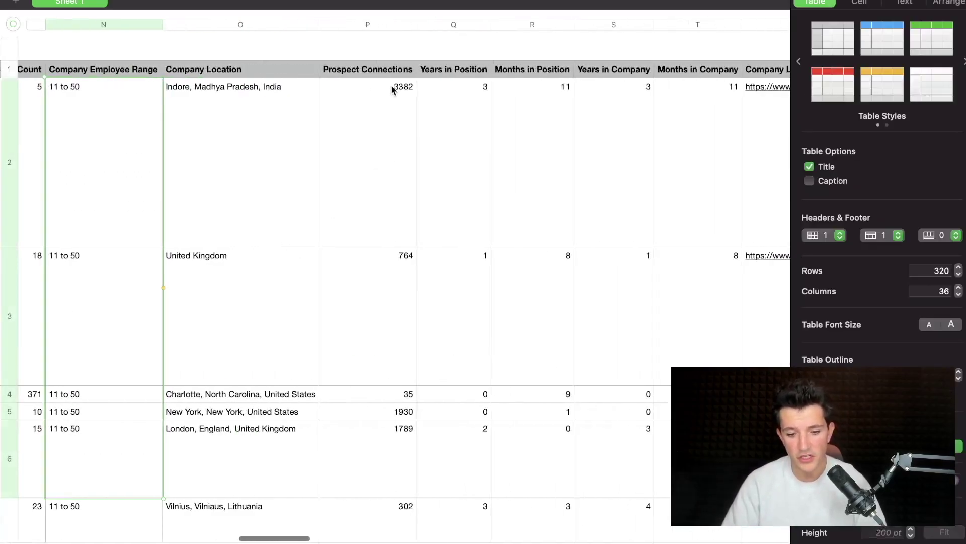
{"action": "left_click_drag", "start_coordinate": [392, 86], "coordinate": [390, 432]}
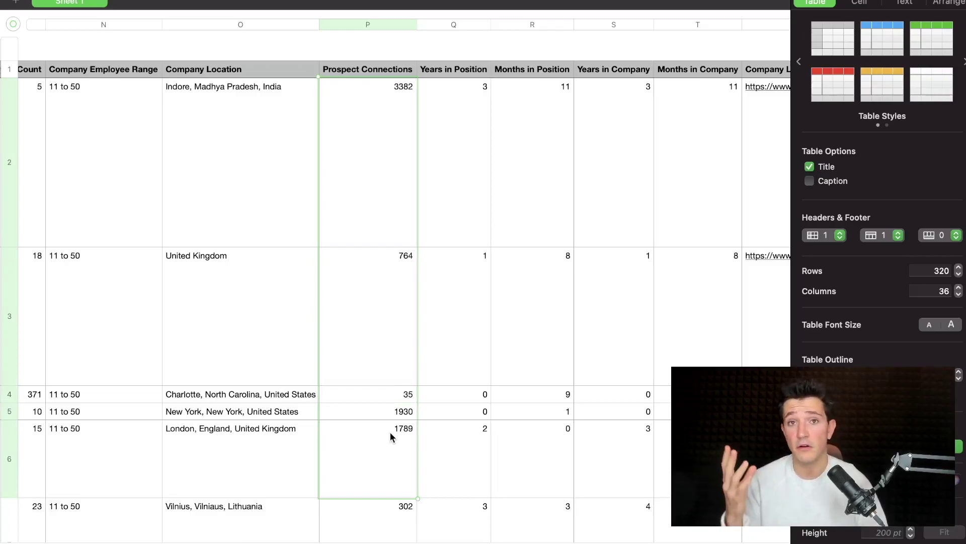
{"action": "scroll", "coordinate": [566, 426], "scroll_direction": "right", "scroll_amount": 2}
{"action": "scroll", "coordinate": [602, 332], "scroll_direction": "right", "scroll_amount": 5}
{"action": "scroll", "coordinate": [603, 337], "scroll_direction": "right", "scroll_amount": 3}
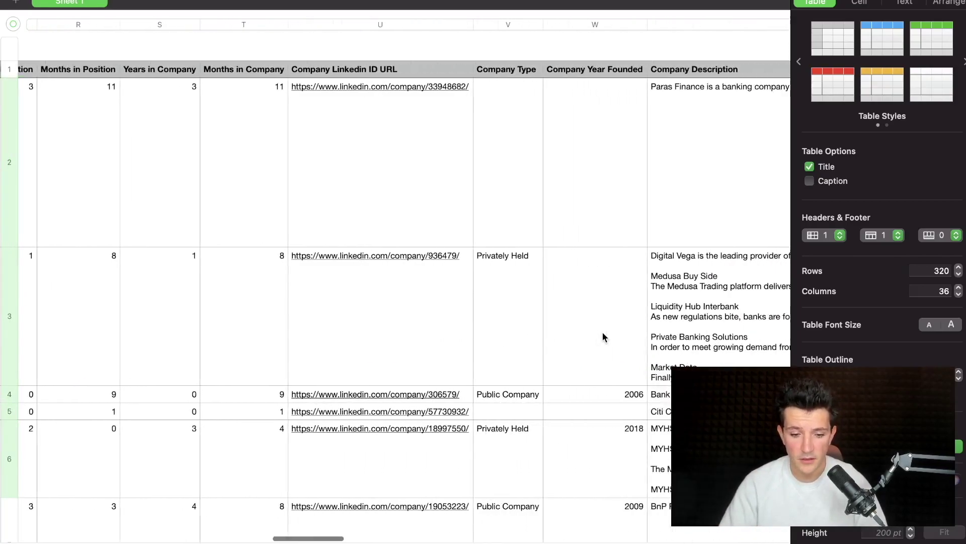
{"action": "scroll", "coordinate": [603, 337], "scroll_direction": "right", "scroll_amount": 3}
{"action": "scroll", "coordinate": [486, 257], "scroll_direction": "right", "scroll_amount": 3}
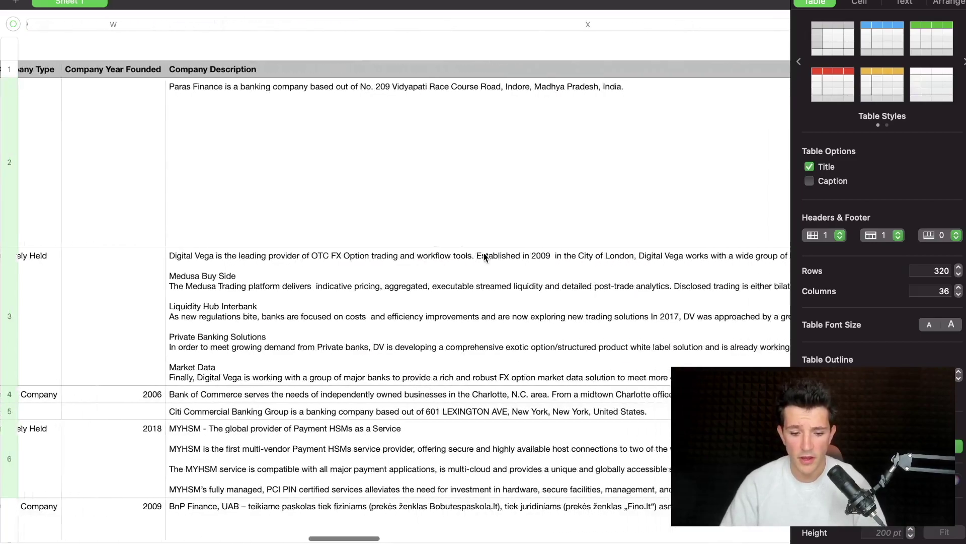
{"action": "scroll", "coordinate": [485, 258], "scroll_direction": "right", "scroll_amount": 5}
{"action": "scroll", "coordinate": [484, 257], "scroll_direction": "right", "scroll_amount": 5}
{"action": "scroll", "coordinate": [484, 258], "scroll_direction": "right", "scroll_amount": 5}
{"action": "scroll", "coordinate": [484, 257], "scroll_direction": "right", "scroll_amount": 5}
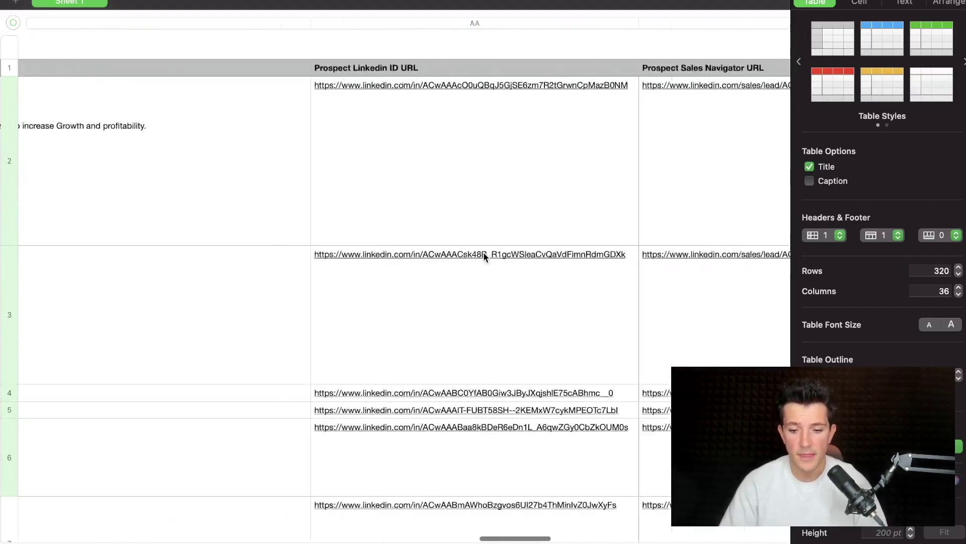
{"action": "scroll", "coordinate": [484, 258], "scroll_direction": "right", "scroll_amount": 3}
{"action": "scroll", "coordinate": [484, 257], "scroll_direction": "right", "scroll_amount": 3}
{"action": "scroll", "coordinate": [484, 257], "scroll_direction": "right", "scroll_amount": 3}
{"action": "scroll", "coordinate": [484, 257], "scroll_direction": "right", "scroll_amount": 5}
{"action": "scroll", "coordinate": [484, 258], "scroll_direction": "right", "scroll_amount": 3}
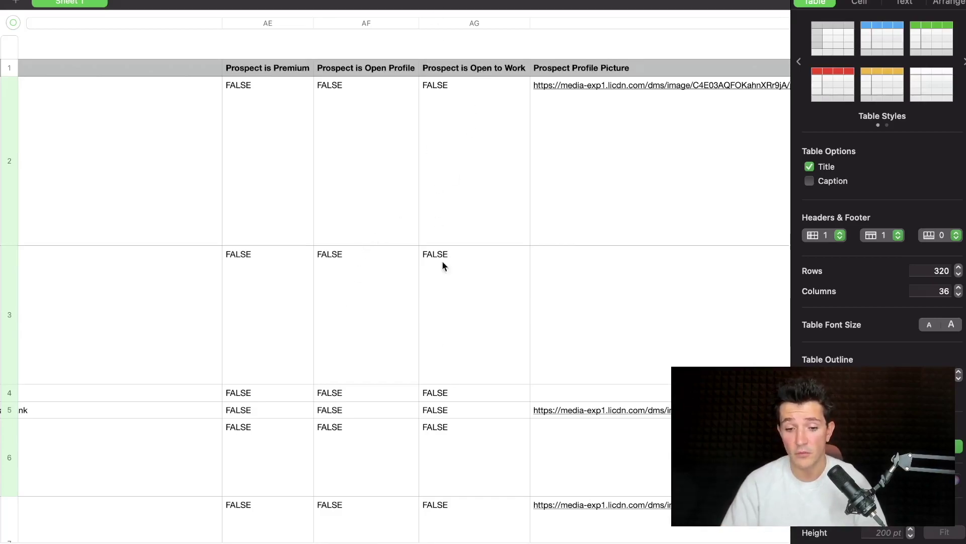
{"action": "scroll", "coordinate": [457, 206], "scroll_direction": "right", "scroll_amount": 5}
{"action": "scroll", "coordinate": [457, 205], "scroll_direction": "right", "scroll_amount": 3}
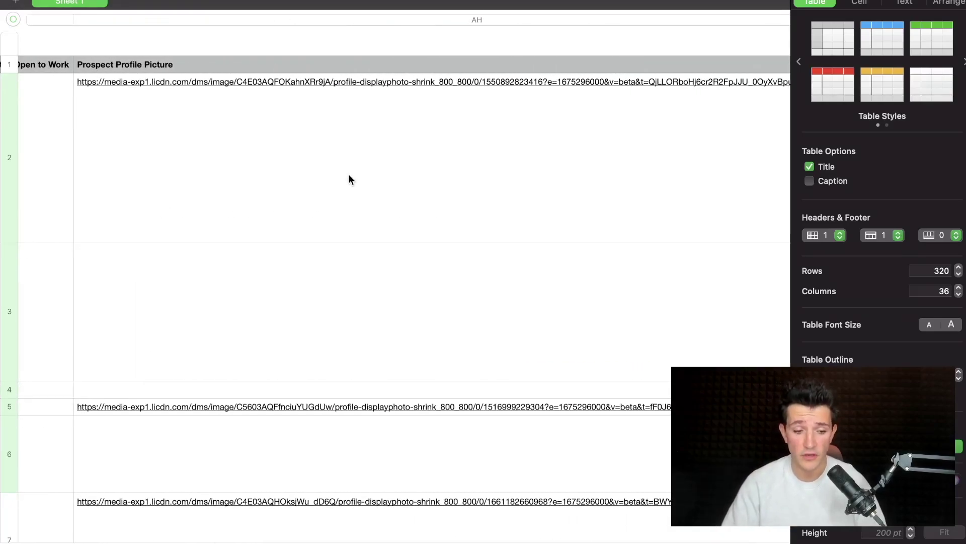
{"action": "scroll", "coordinate": [453, 159], "scroll_direction": "right", "scroll_amount": 10}
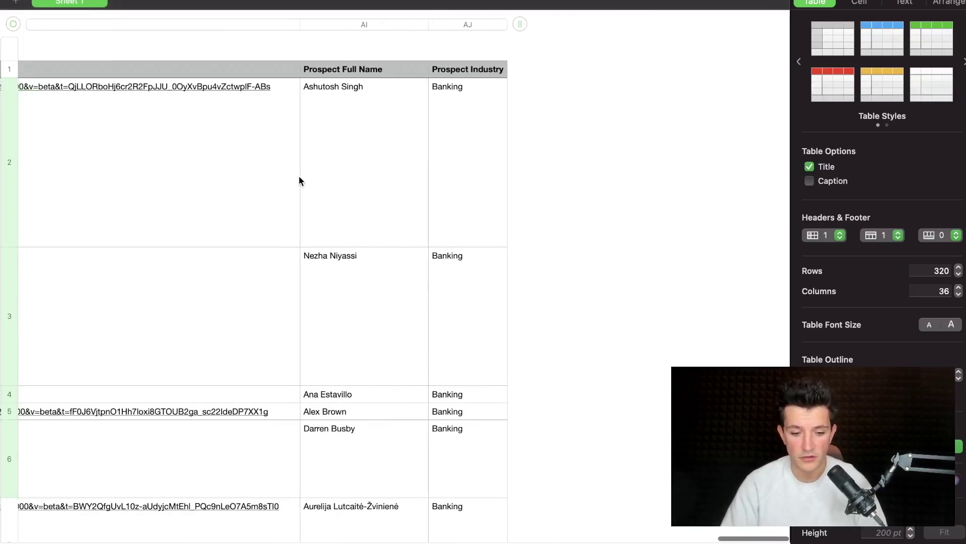
{"action": "scroll", "coordinate": [310, 177], "scroll_direction": "left", "scroll_amount": 5}
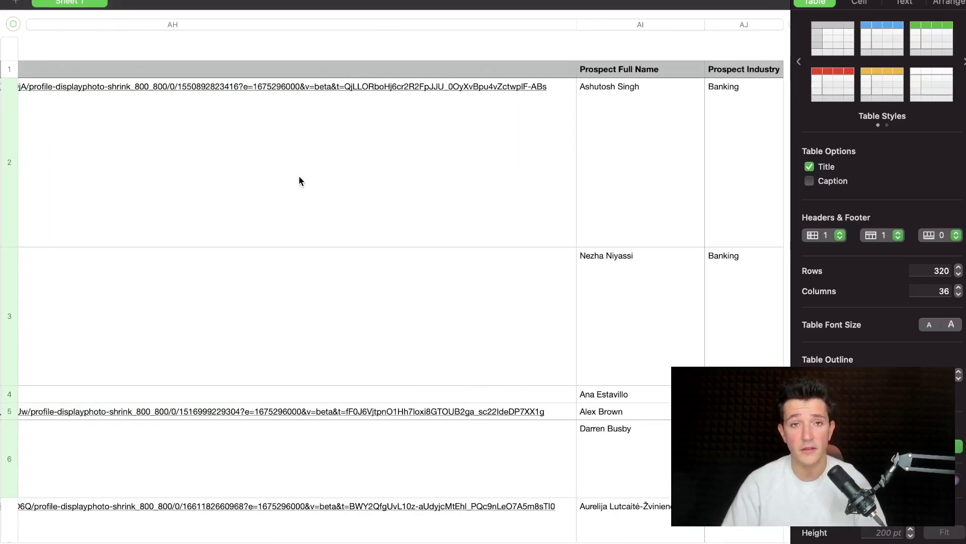
{"action": "scroll", "coordinate": [299, 180], "scroll_direction": "left", "scroll_amount": 5}
{"action": "scroll", "coordinate": [299, 180], "scroll_direction": "left", "scroll_amount": 5}
{"action": "scroll", "coordinate": [299, 181], "scroll_direction": "left", "scroll_amount": 5}
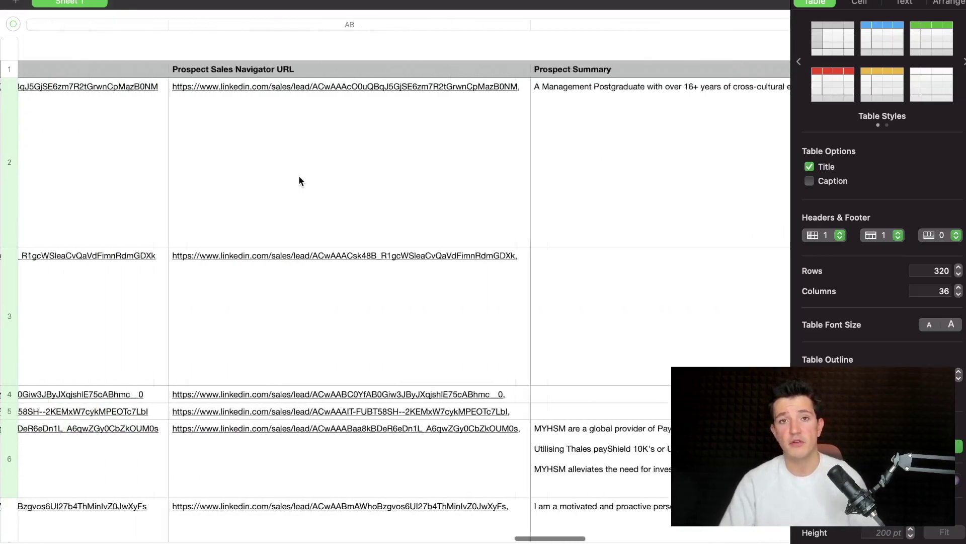
{"action": "scroll", "coordinate": [299, 180], "scroll_direction": "left", "scroll_amount": 5}
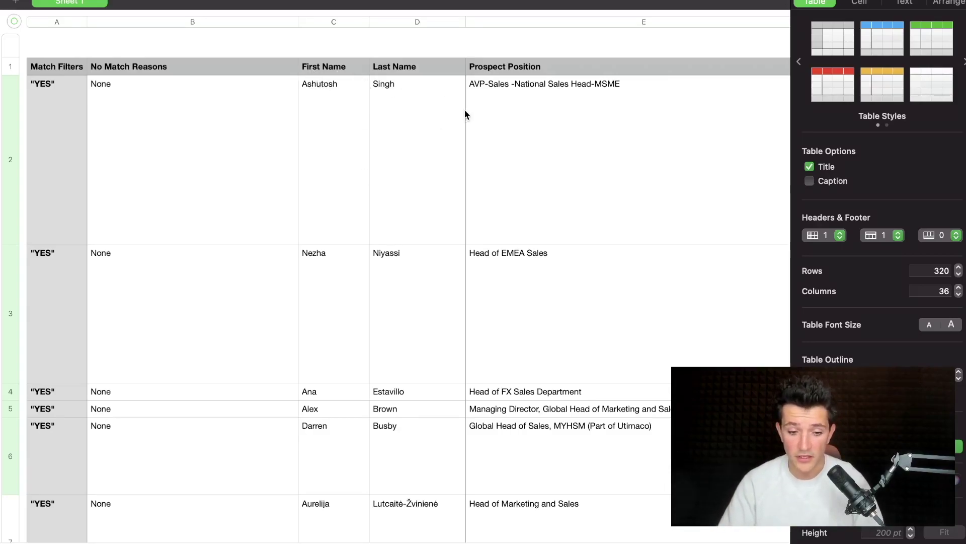
{"action": "scroll", "coordinate": [385, 210], "scroll_direction": "down", "scroll_amount": 5}
{"action": "scroll", "coordinate": [385, 210], "scroll_direction": "down", "scroll_amount": 10}
{"action": "scroll", "coordinate": [385, 210], "scroll_direction": "down", "scroll_amount": 5}
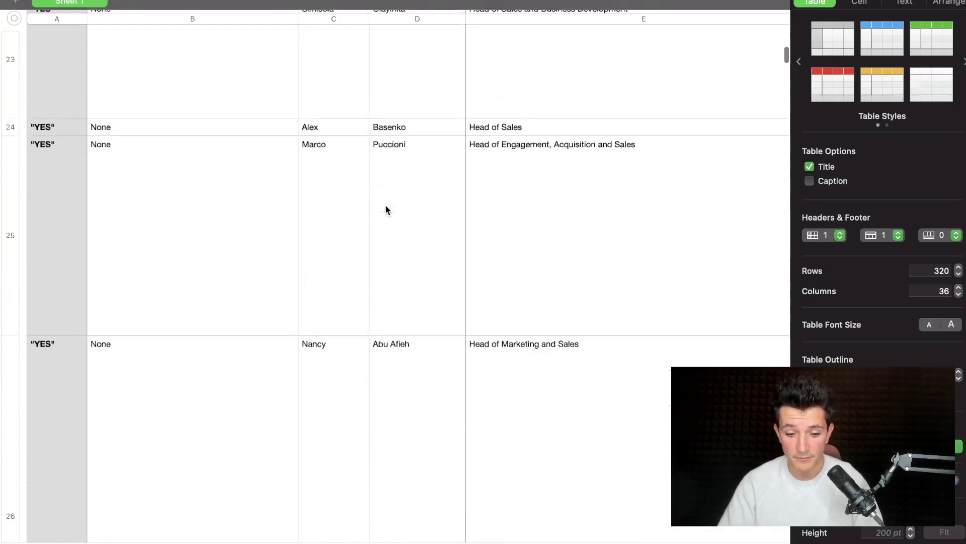
{"action": "scroll", "coordinate": [385, 209], "scroll_direction": "down", "scroll_amount": 5}
{"action": "scroll", "coordinate": [385, 209], "scroll_direction": "down", "scroll_amount": 10}
{"action": "scroll", "coordinate": [385, 211], "scroll_direction": "down", "scroll_amount": 10}
{"action": "scroll", "coordinate": [386, 210], "scroll_direction": "down", "scroll_amount": 10}
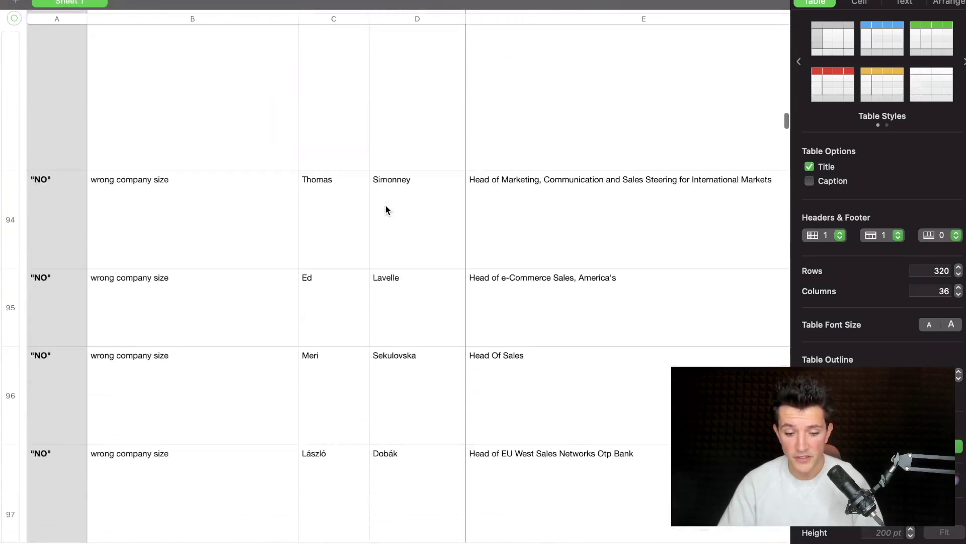
{"action": "scroll", "coordinate": [385, 210], "scroll_direction": "down", "scroll_amount": 5}
{"action": "scroll", "coordinate": [385, 210], "scroll_direction": "down", "scroll_amount": 10}
{"action": "scroll", "coordinate": [385, 211], "scroll_direction": "down", "scroll_amount": 5}
{"action": "scroll", "coordinate": [385, 210], "scroll_direction": "down", "scroll_amount": 5}
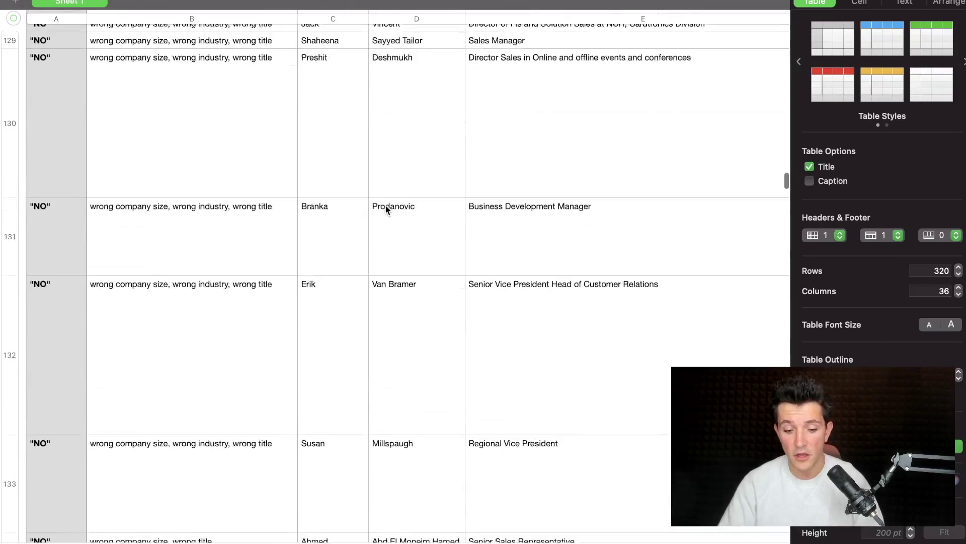
{"action": "scroll", "coordinate": [385, 210], "scroll_direction": "down", "scroll_amount": 5}
{"action": "scroll", "coordinate": [386, 210], "scroll_direction": "down", "scroll_amount": 2}
{"action": "scroll", "coordinate": [385, 210], "scroll_direction": "up", "scroll_amount": 10}
{"action": "scroll", "coordinate": [385, 210], "scroll_direction": "up", "scroll_amount": 10}
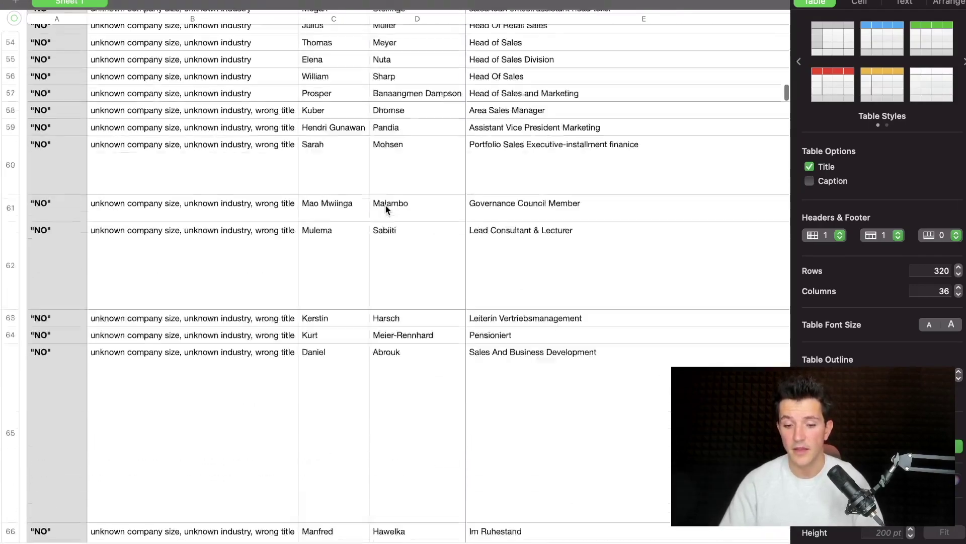
{"action": "scroll", "coordinate": [385, 210], "scroll_direction": "up", "scroll_amount": 10}
{"action": "scroll", "coordinate": [434, 261], "scroll_direction": "up", "scroll_amount": 3}
{"action": "scroll", "coordinate": [434, 261], "scroll_direction": "right", "scroll_amount": 10}
{"action": "scroll", "coordinate": [423, 263], "scroll_direction": "right", "scroll_amount": 5}
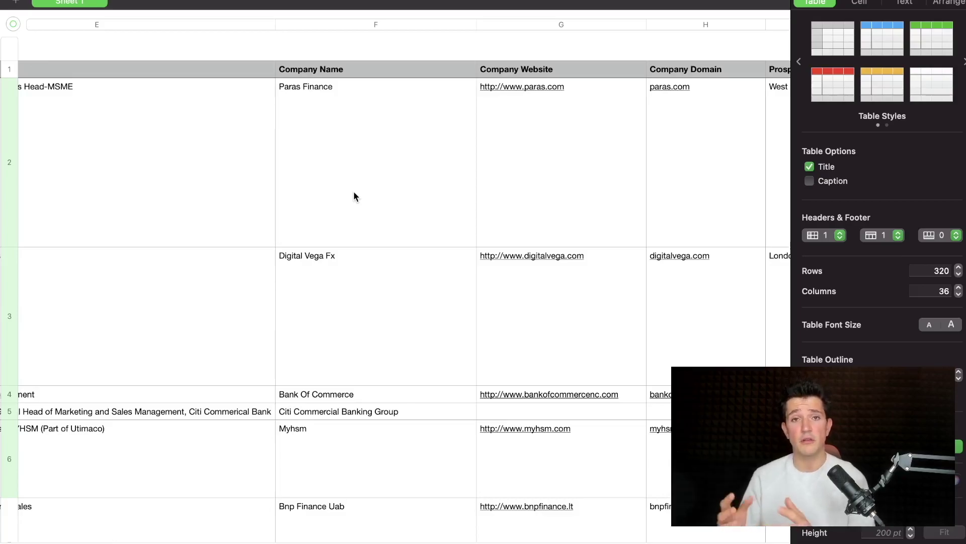
{"action": "scroll", "coordinate": [355, 197], "scroll_direction": "down", "scroll_amount": 5}
{"action": "scroll", "coordinate": [355, 197], "scroll_direction": "left", "scroll_amount": 5}
{"action": "scroll", "coordinate": [354, 197], "scroll_direction": "left", "scroll_amount": 3}
{"action": "scroll", "coordinate": [354, 196], "scroll_direction": "up", "scroll_amount": 3}
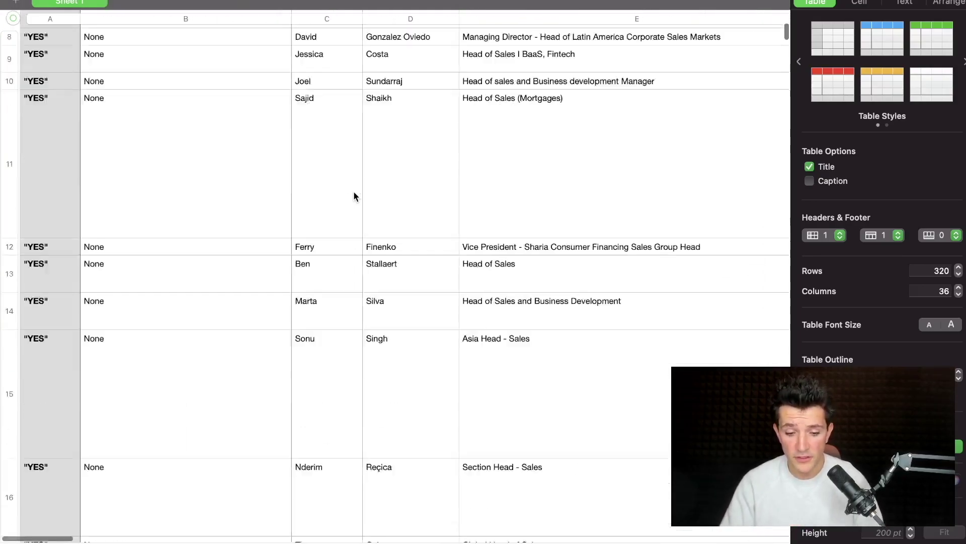
{"action": "scroll", "coordinate": [354, 196], "scroll_direction": "up", "scroll_amount": 5}
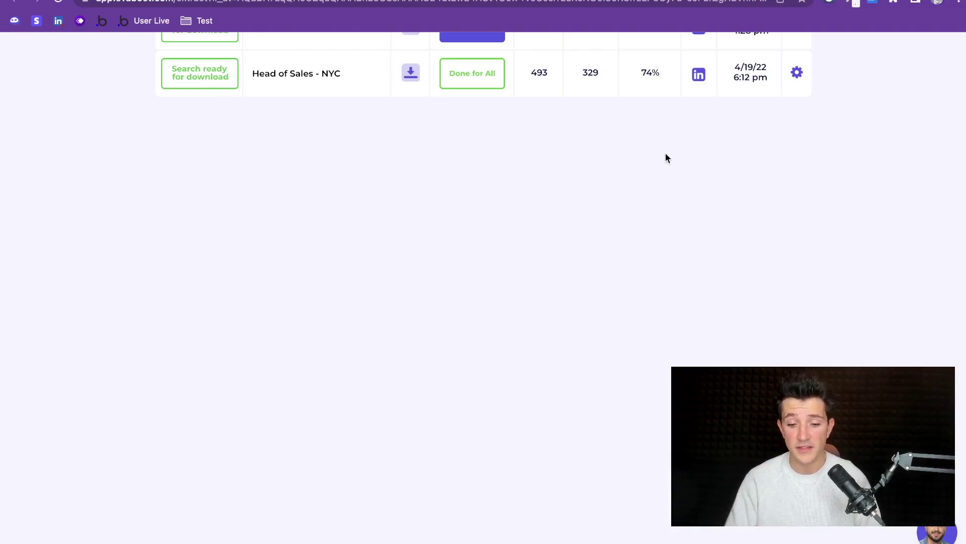
Download the All Leads file for the Head of Sales - NYC extraction.
{"action": "left_click", "coordinate": [410, 73]}
{"action": "left_click", "coordinate": [443, 189]}
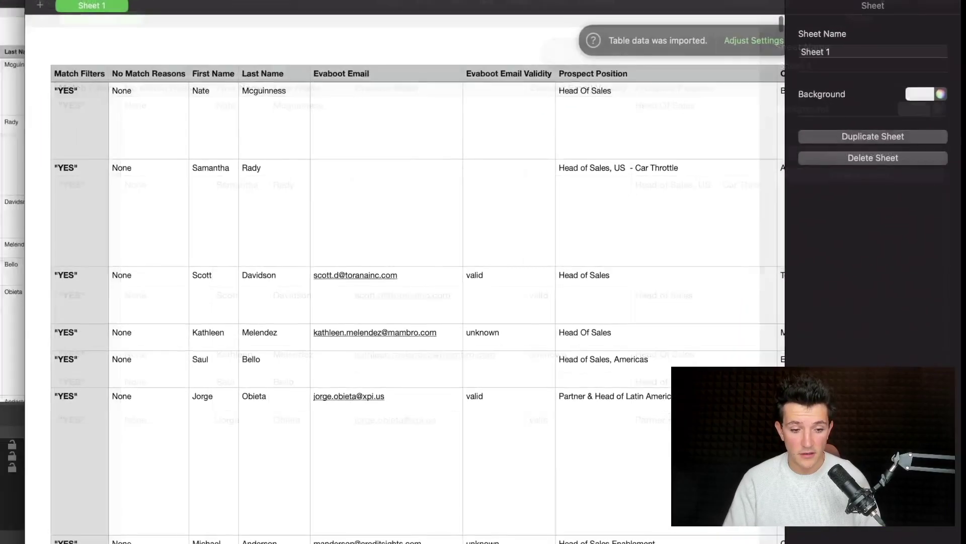
{"action": "scroll", "coordinate": [156, 240], "scroll_direction": "down", "scroll_amount": 5}
{"action": "scroll", "coordinate": [157, 239], "scroll_direction": "down", "scroll_amount": 5}
{"action": "scroll", "coordinate": [156, 239], "scroll_direction": "down", "scroll_amount": 5}
{"action": "scroll", "coordinate": [764, 144], "scroll_direction": "down", "scroll_amount": 10}
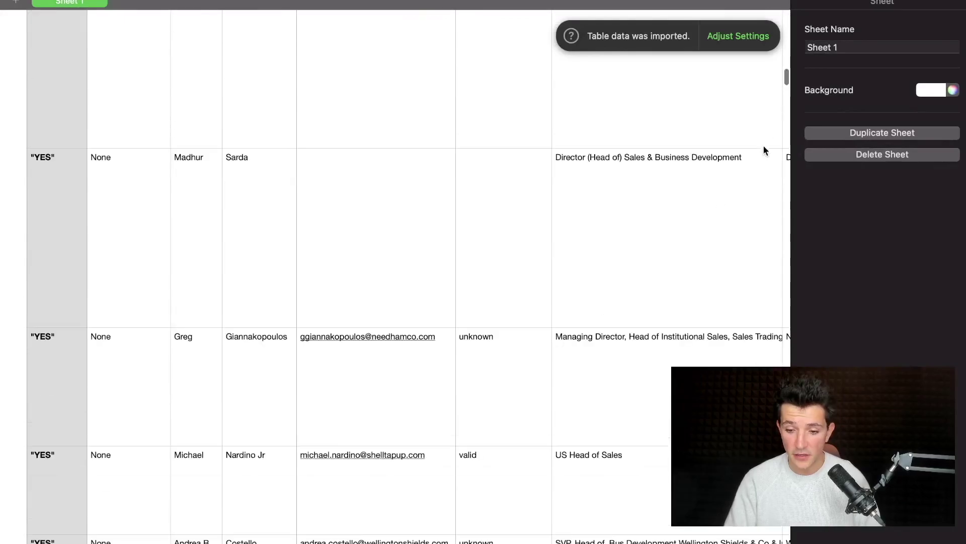
{"action": "scroll", "coordinate": [776, 95], "scroll_direction": "up", "scroll_amount": 10}
{"action": "scroll", "coordinate": [754, 113], "scroll_direction": "down", "scroll_amount": 6}
{"action": "scroll", "coordinate": [675, 197], "scroll_direction": "right", "scroll_amount": 1}
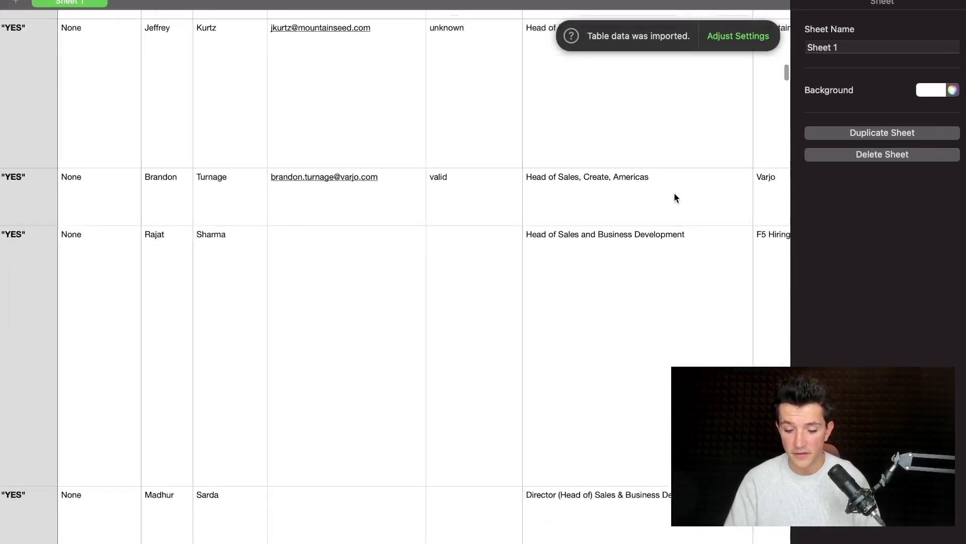
{"action": "scroll", "coordinate": [648, 207], "scroll_direction": "right", "scroll_amount": 3}
{"action": "scroll", "coordinate": [522, 285], "scroll_direction": "down", "scroll_amount": 1}
{"action": "scroll", "coordinate": [522, 286], "scroll_direction": "down", "scroll_amount": 2}
{"action": "scroll", "coordinate": [521, 286], "scroll_direction": "down", "scroll_amount": 3}
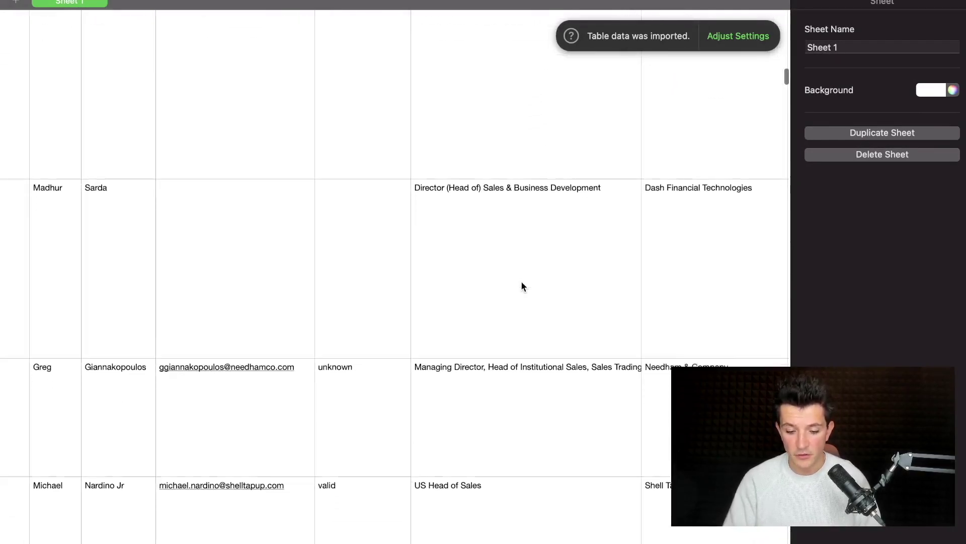
{"action": "scroll", "coordinate": [521, 286], "scroll_direction": "left", "scroll_amount": 3}
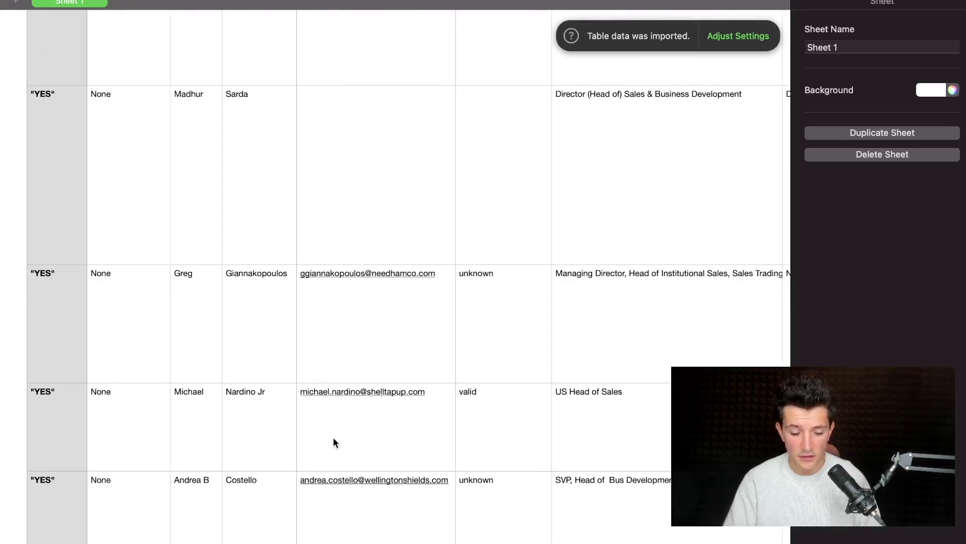
{"action": "scroll", "coordinate": [166, 434], "scroll_direction": "down", "scroll_amount": 1}
{"action": "scroll", "coordinate": [544, 340], "scroll_direction": "down", "scroll_amount": 3}
{"action": "scroll", "coordinate": [542, 339], "scroll_direction": "right", "scroll_amount": 2}
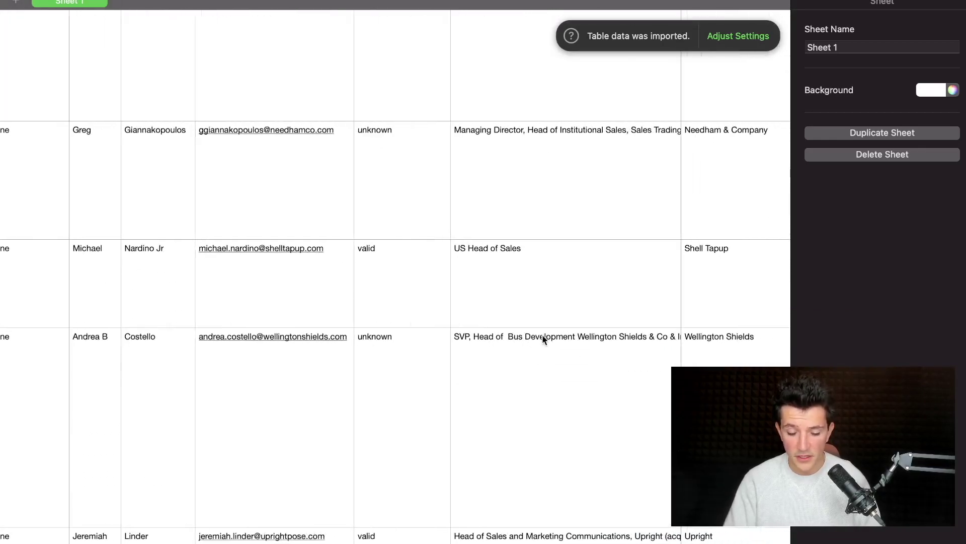
Check job title cells, including row 74, then scroll to the final rows 484–491.
{"action": "left_click", "coordinate": [512, 263]}
{"action": "scroll", "coordinate": [499, 278], "scroll_direction": "down", "scroll_amount": 3}
{"action": "scroll", "coordinate": [500, 278], "scroll_direction": "down", "scroll_amount": 3}
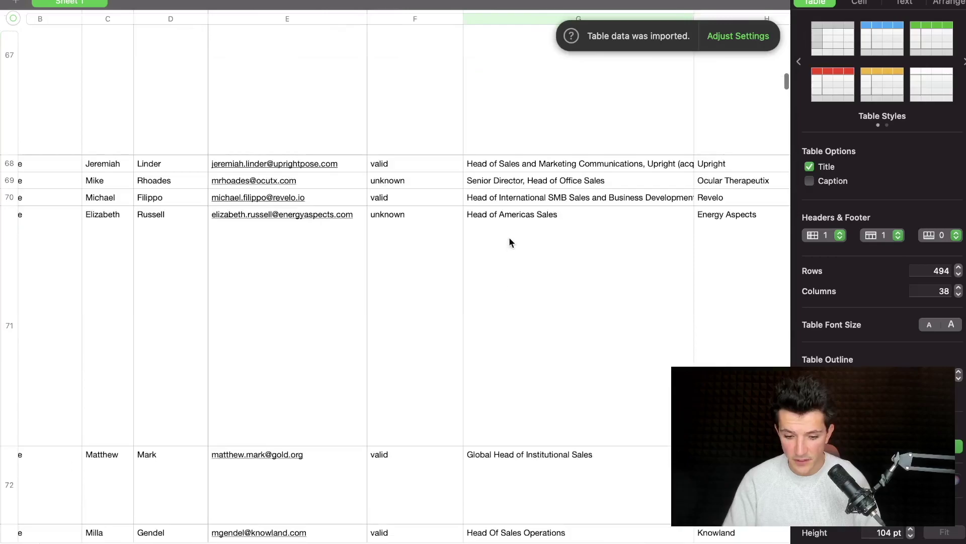
{"action": "scroll", "coordinate": [552, 337], "scroll_direction": "down", "scroll_amount": 5}
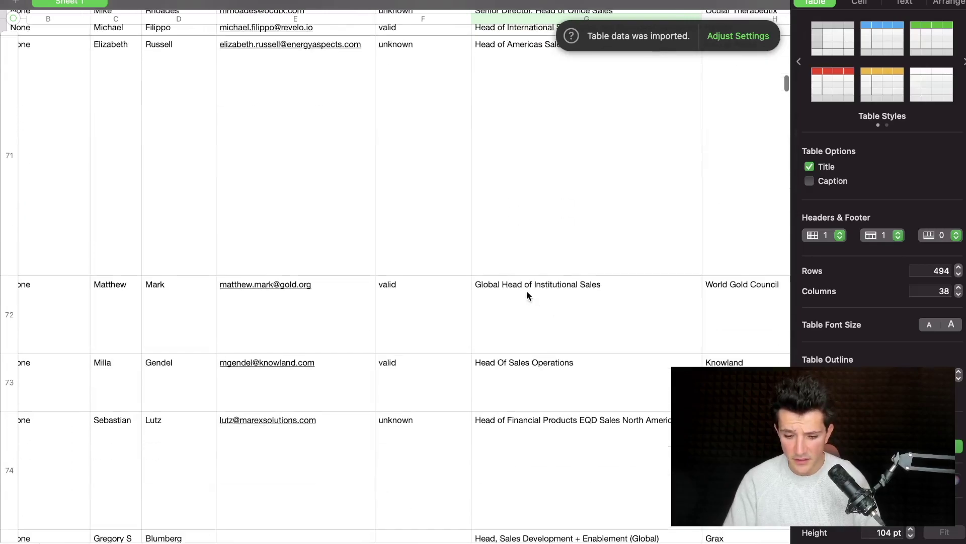
{"action": "scroll", "coordinate": [619, 310], "scroll_direction": "down", "scroll_amount": 3}
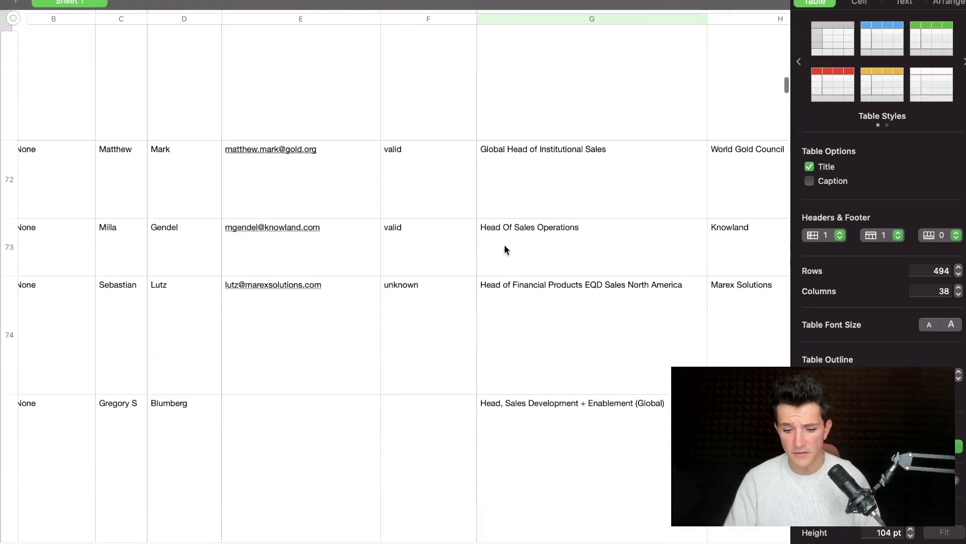
{"action": "scroll", "coordinate": [589, 272], "scroll_direction": "down", "scroll_amount": 3}
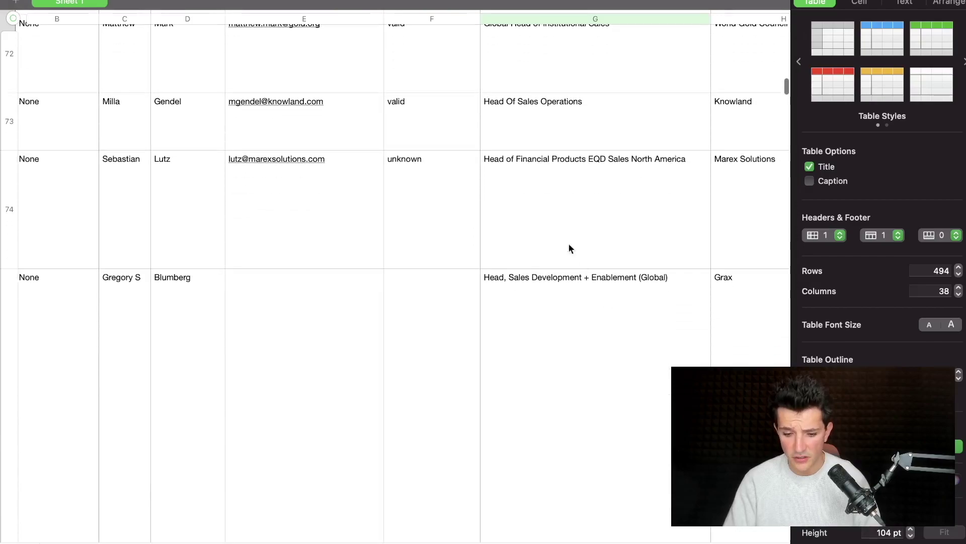
{"action": "left_click", "coordinate": [494, 162]}
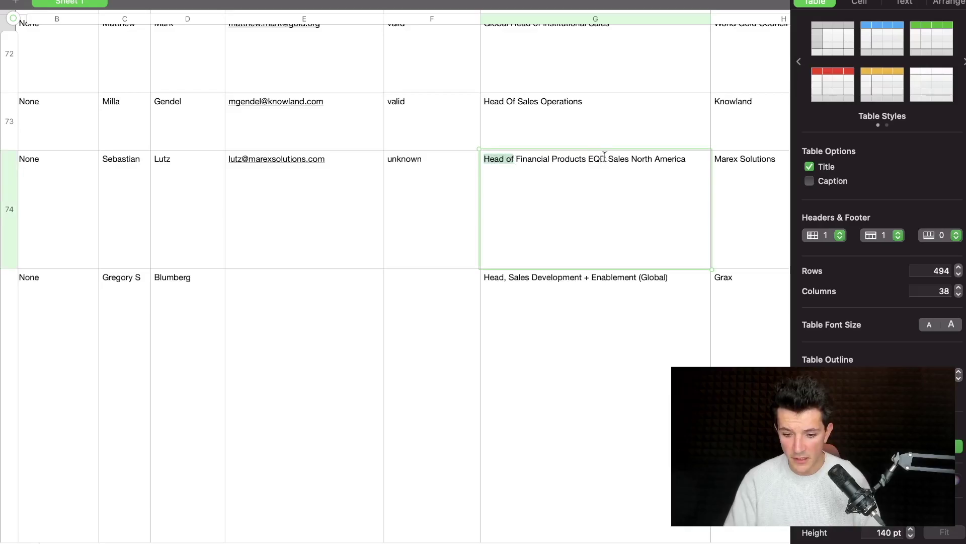
{"action": "scroll", "coordinate": [569, 307], "scroll_direction": "down", "scroll_amount": 10}
{"action": "scroll", "coordinate": [570, 307], "scroll_direction": "down", "scroll_amount": 5}
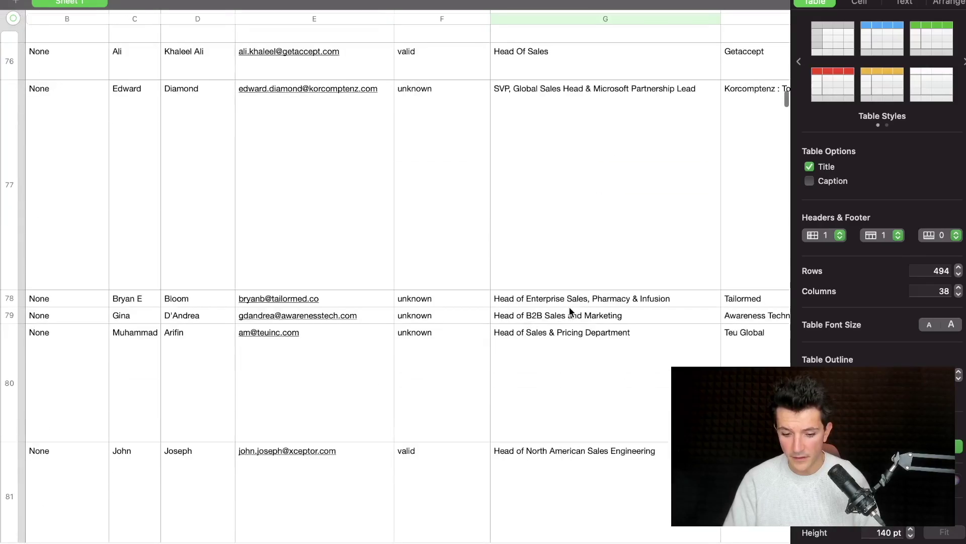
{"action": "mouse_move", "coordinate": [786, 102]}
{"action": "left_mouse_down"}
{"action": "mouse_move", "coordinate": [799, 184]}
{"action": "mouse_move", "coordinate": [785, 442]}
{"action": "left_mouse_up"}
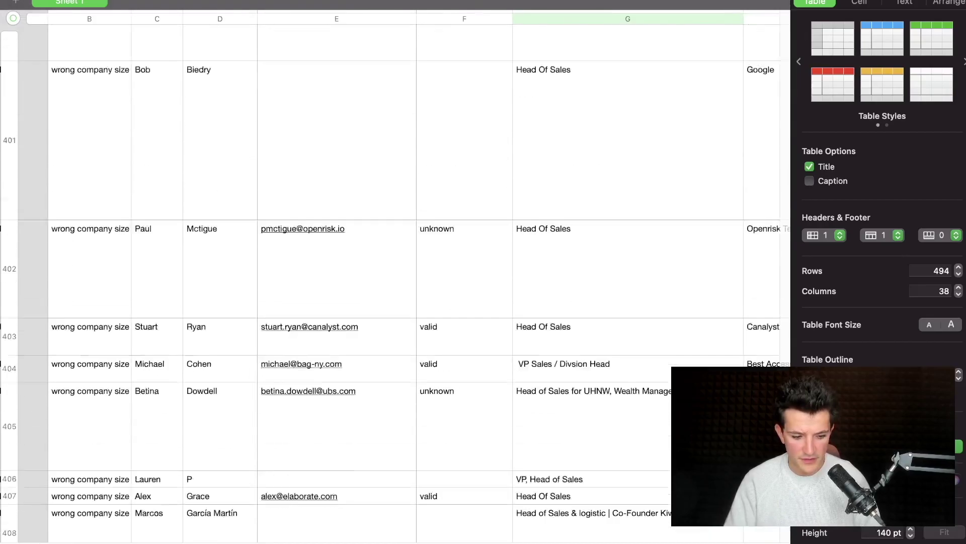
{"action": "left_click_drag", "start_coordinate": [786, 442], "coordinate": [785, 514]}
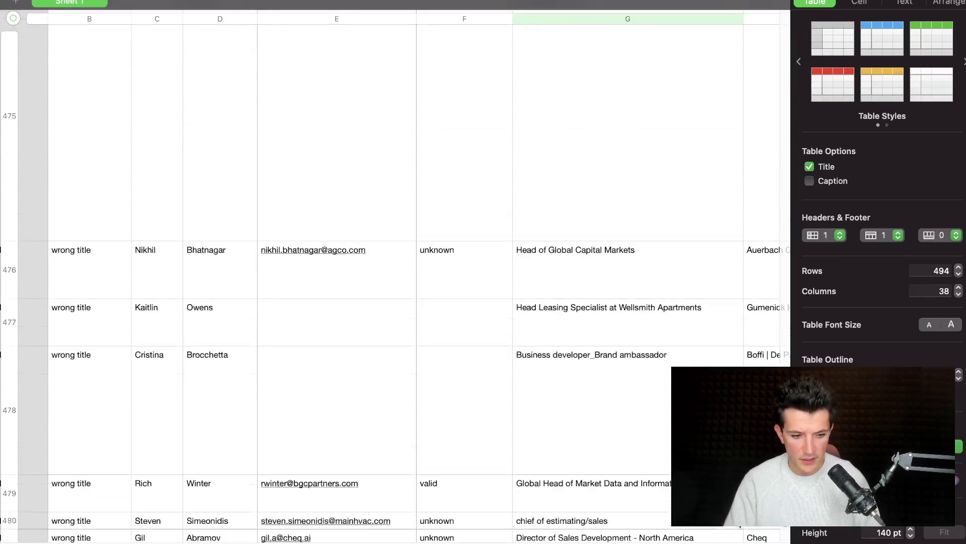
{"action": "scroll", "coordinate": [632, 456], "scroll_direction": "down", "scroll_amount": 3}
{"action": "scroll", "coordinate": [633, 455], "scroll_direction": "down", "scroll_amount": 3}
{"action": "scroll", "coordinate": [632, 455], "scroll_direction": "down", "scroll_amount": 2}
{"action": "scroll", "coordinate": [633, 456], "scroll_direction": "down", "scroll_amount": 2}
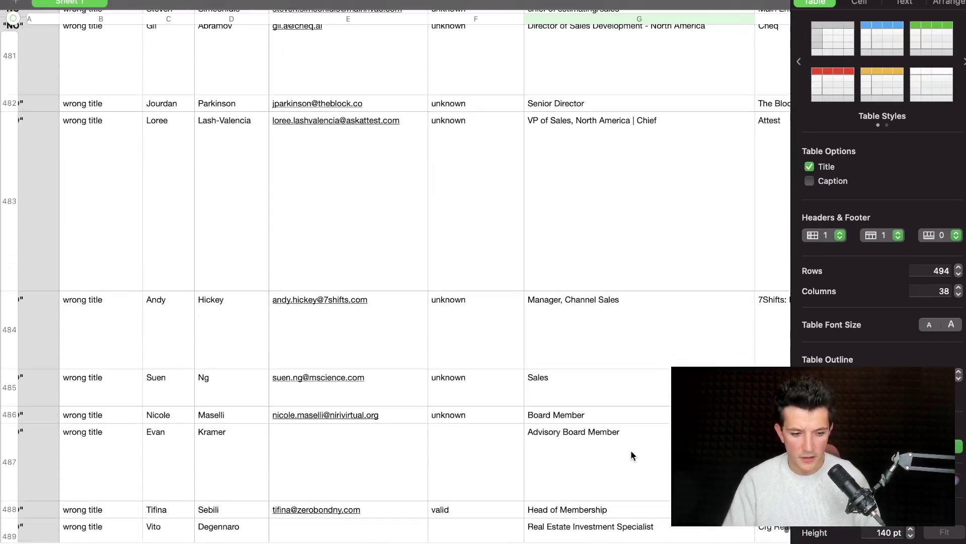
{"action": "scroll", "coordinate": [633, 455], "scroll_direction": "down", "scroll_amount": 3}
{"action": "scroll", "coordinate": [632, 455], "scroll_direction": "left", "scroll_amount": 2}
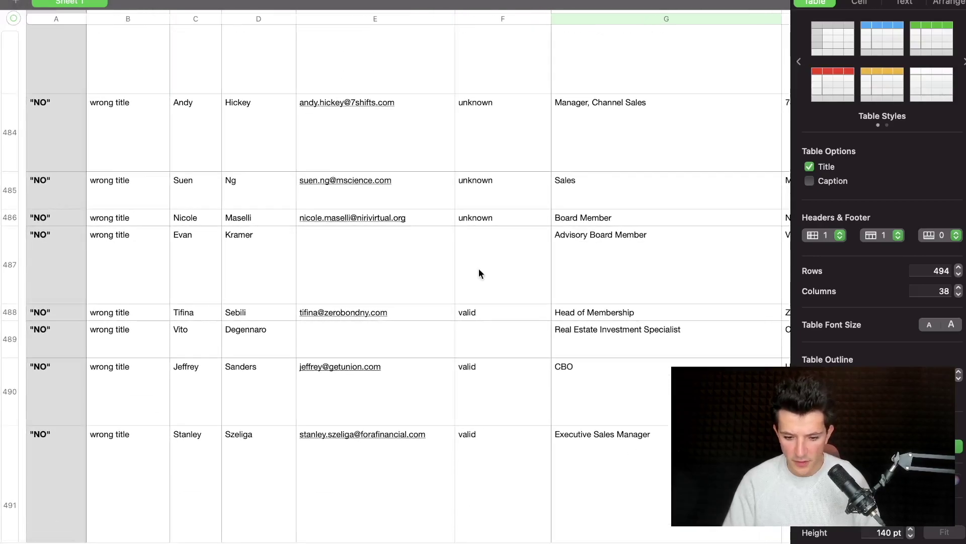
{"action": "scroll", "coordinate": [479, 270], "scroll_direction": "up", "scroll_amount": 1}
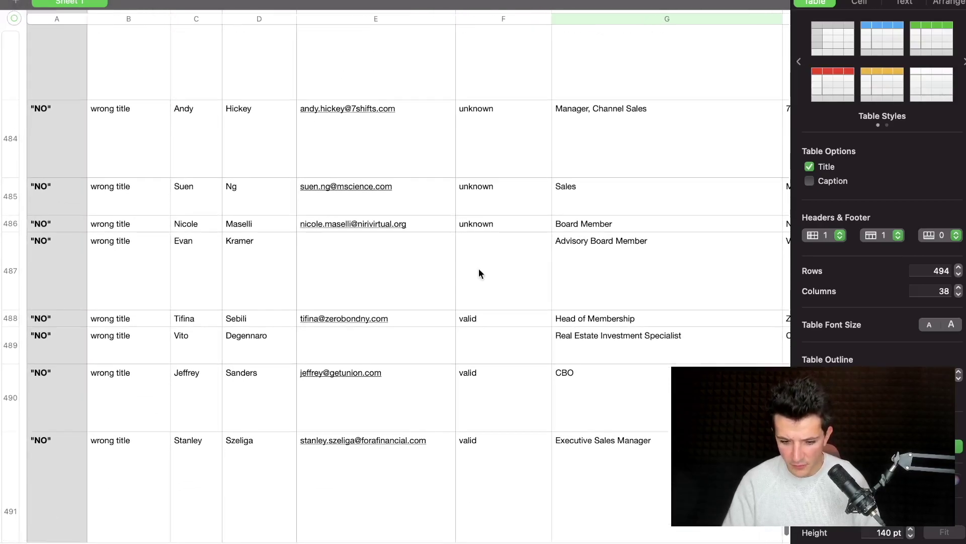
{"action": "left_click", "coordinate": [92, 147]}
{"action": "left_click", "coordinate": [64, 127]}
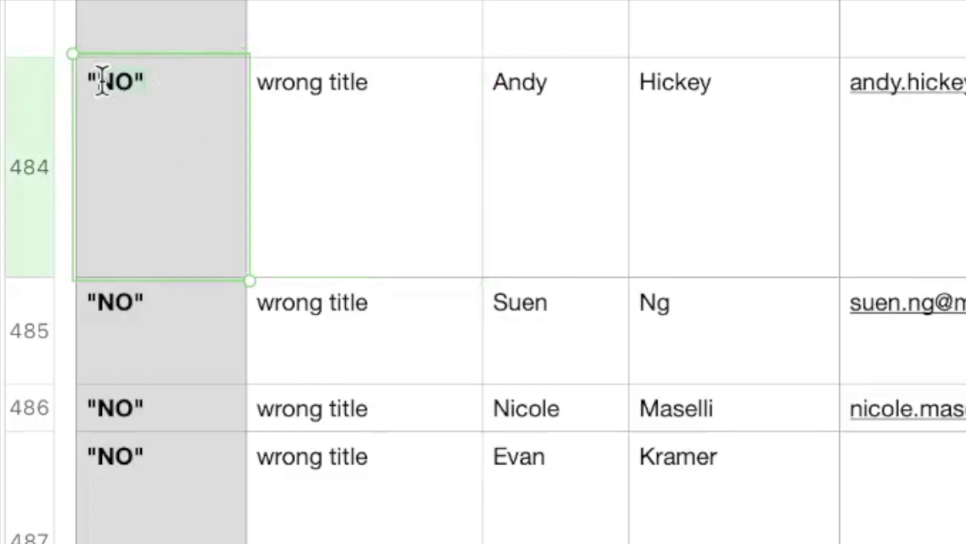
{"action": "left_click", "coordinate": [437, 189]}
{"action": "left_click", "coordinate": [413, 114]}
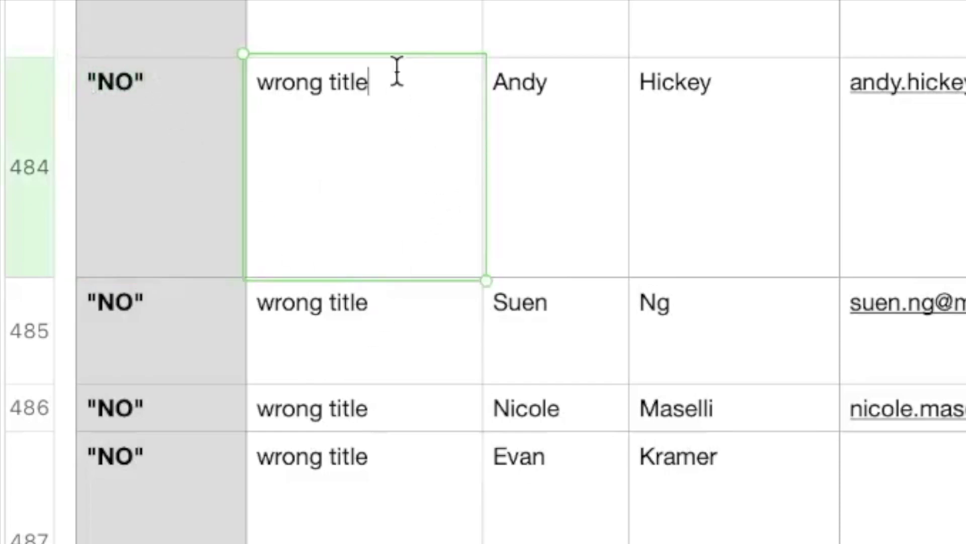
{"action": "left_click_drag", "start_coordinate": [397, 75], "coordinate": [269, 82]}
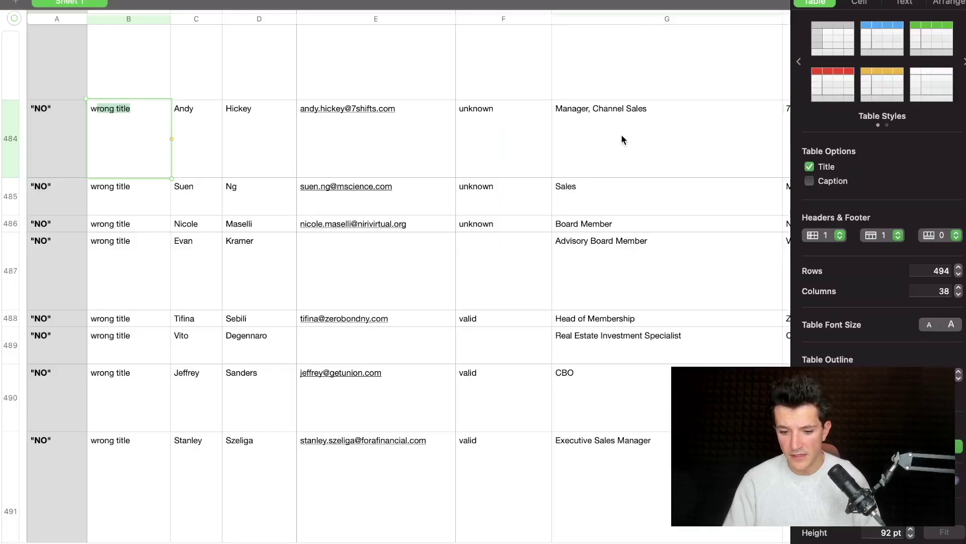
{"action": "left_click", "coordinate": [622, 139]}
{"action": "left_click_drag", "start_coordinate": [668, 48], "coordinate": [448, 52]}
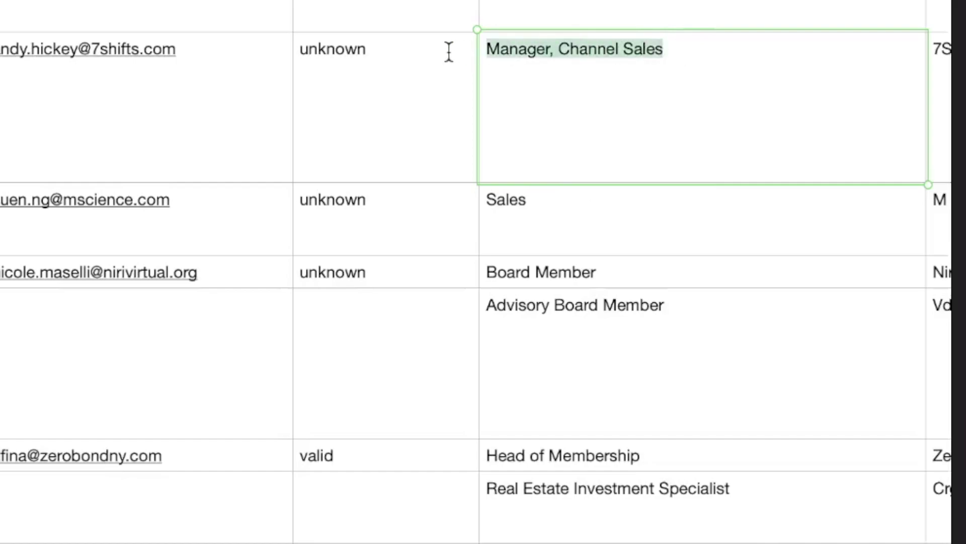
{"action": "double_click", "coordinate": [604, 225]}
{"action": "double_click", "coordinate": [613, 281]}
{"action": "double_click", "coordinate": [781, 312]}
{"action": "left_click", "coordinate": [669, 449]}
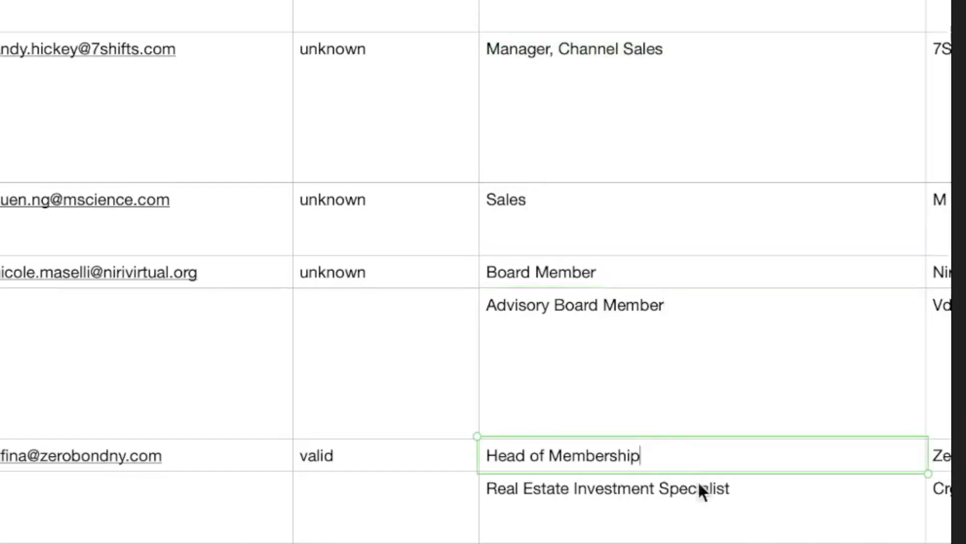
{"action": "double_click", "coordinate": [758, 493]}
{"action": "left_click_drag", "start_coordinate": [757, 491], "coordinate": [462, 493]}
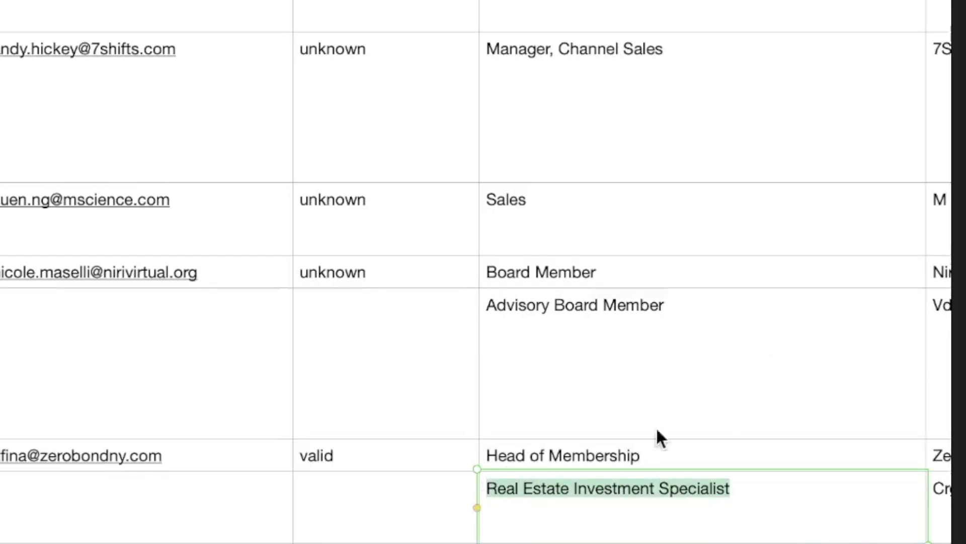
{"action": "left_click", "coordinate": [718, 392]}
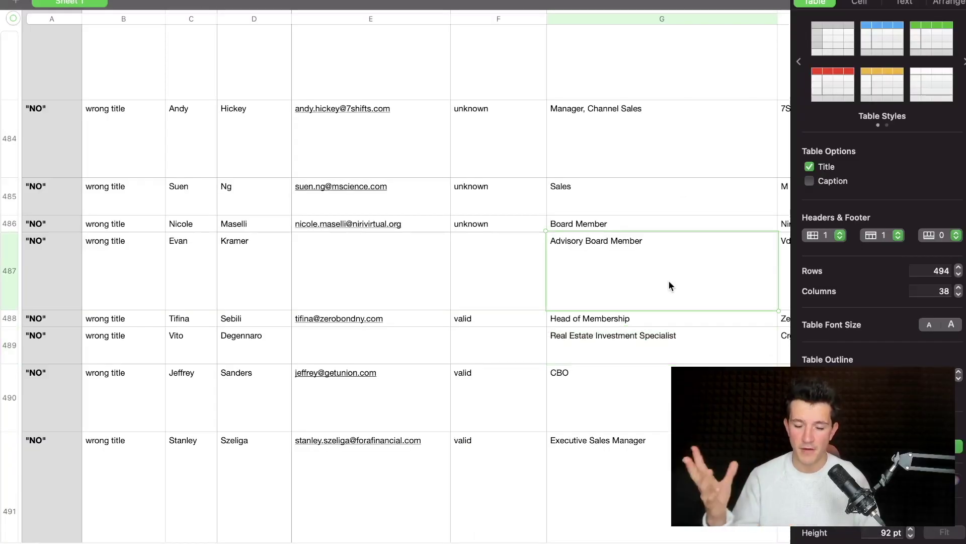
{"action": "scroll", "coordinate": [616, 321], "scroll_direction": "down", "scroll_amount": 1}
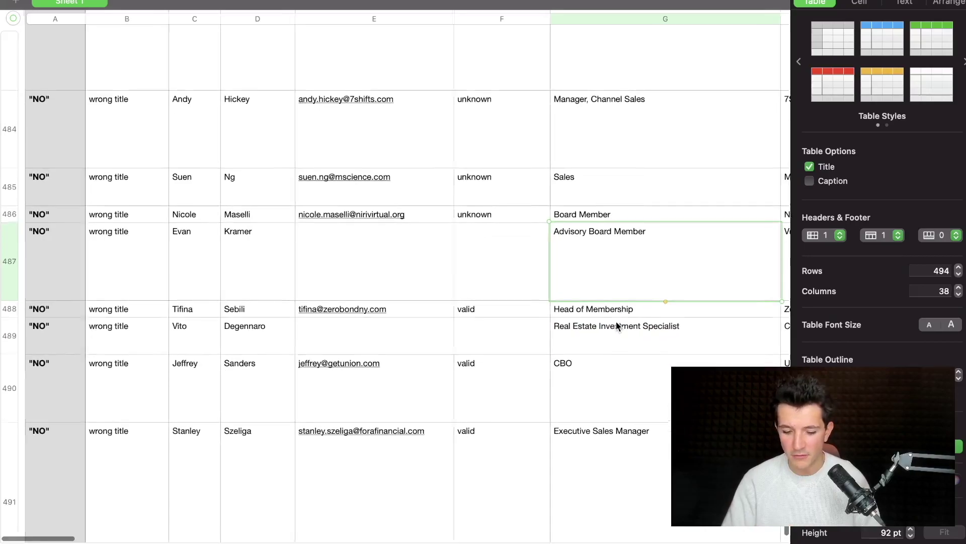
{"action": "left_click", "coordinate": [607, 433]}
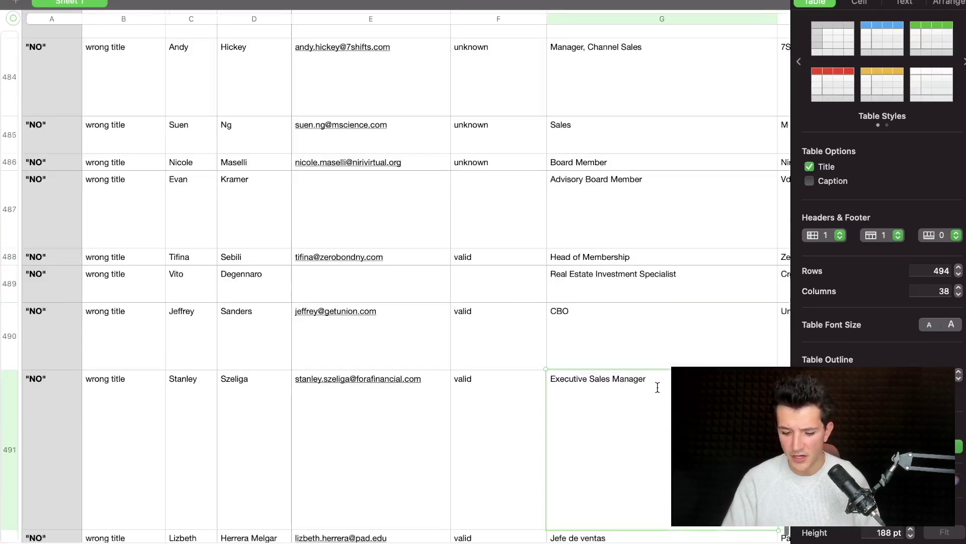
{"action": "scroll", "coordinate": [657, 387], "scroll_direction": "up", "scroll_amount": 1}
{"action": "scroll", "coordinate": [658, 386], "scroll_direction": "up", "scroll_amount": 1}
{"action": "scroll", "coordinate": [657, 387], "scroll_direction": "up", "scroll_amount": 1}
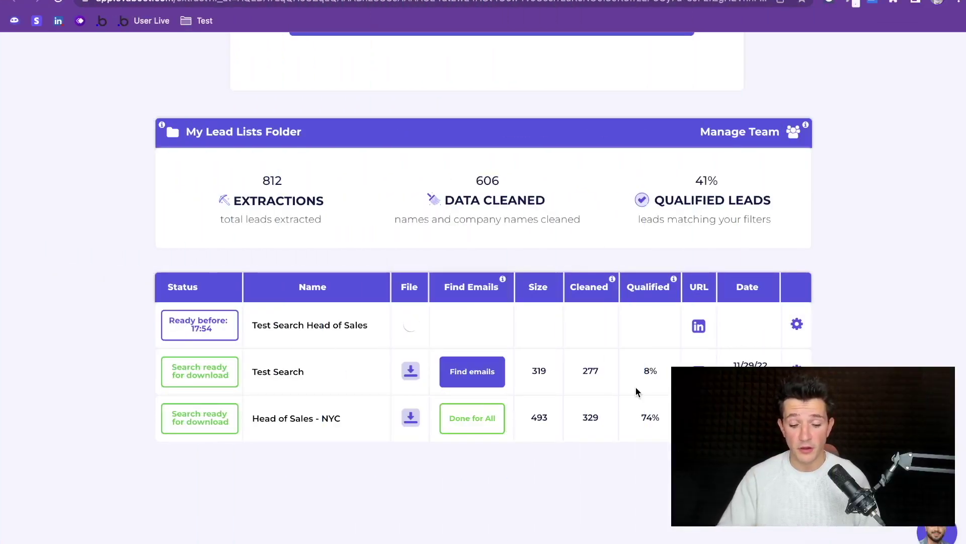
{"action": "left_click", "coordinate": [444, 380]}
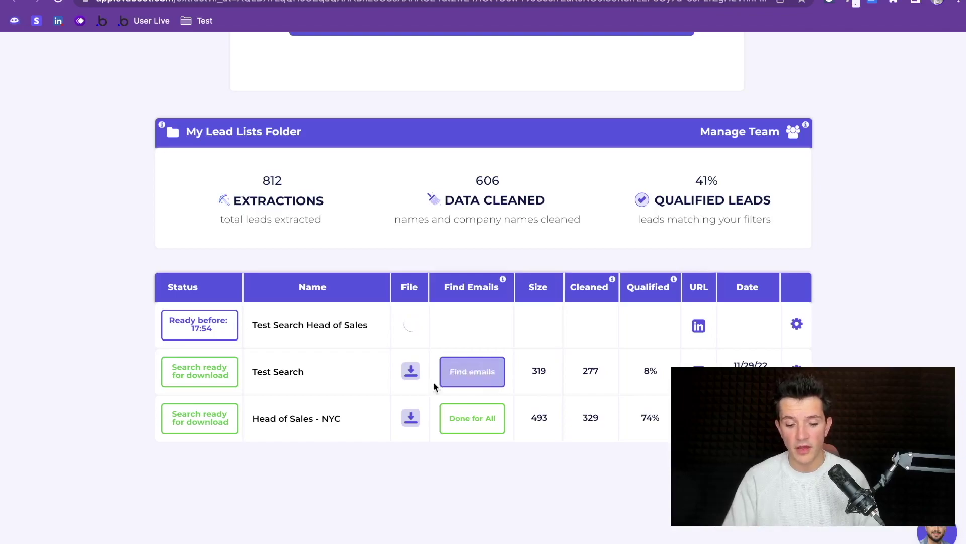
{"action": "left_click", "coordinate": [484, 389]}
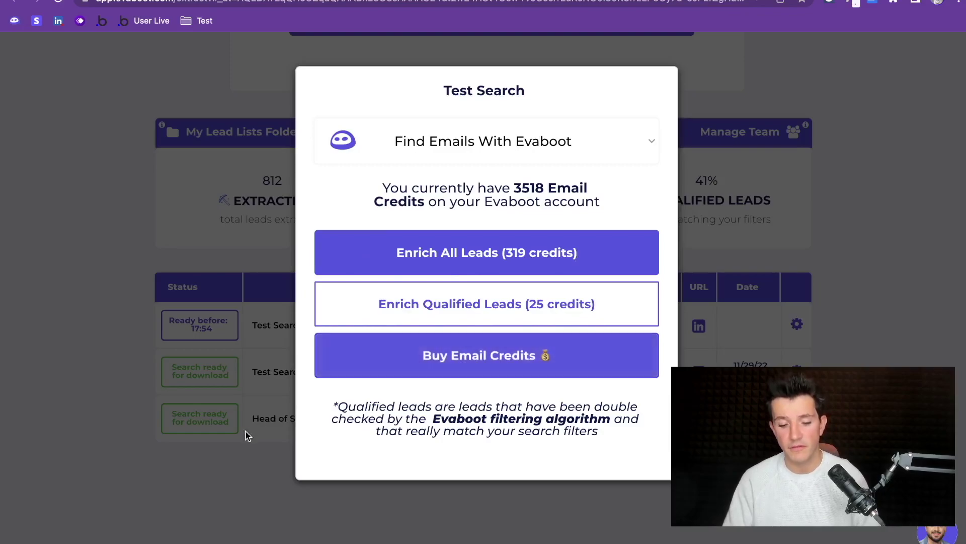
{"action": "left_click", "coordinate": [219, 442]}
{"action": "scroll", "coordinate": [271, 386], "scroll_direction": "up", "scroll_amount": 5}
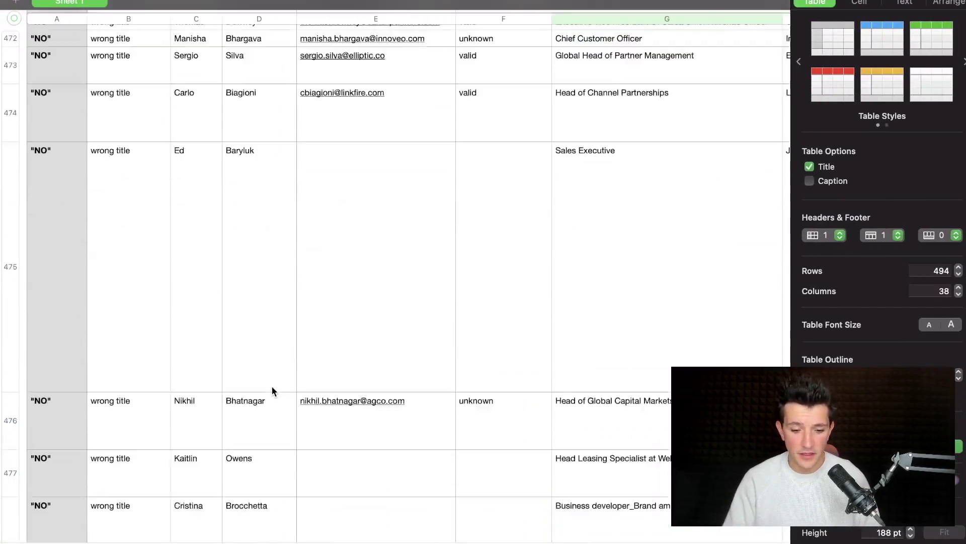
{"action": "scroll", "coordinate": [528, 453], "scroll_direction": "up", "scroll_amount": 5}
{"action": "scroll", "coordinate": [763, 34], "scroll_direction": "up", "scroll_amount": 20}
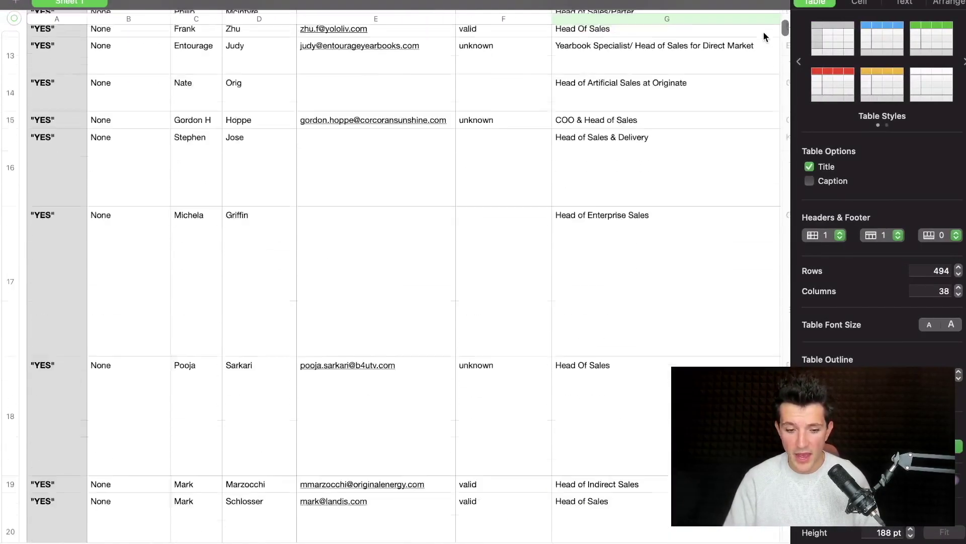
{"action": "scroll", "coordinate": [509, 172], "scroll_direction": "up", "scroll_amount": 10}
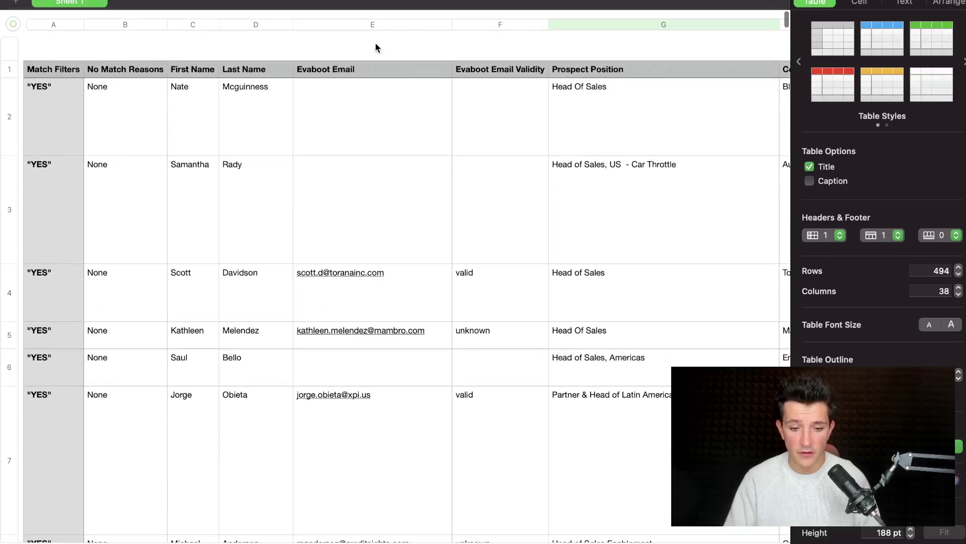
{"action": "scroll", "coordinate": [361, 318], "scroll_direction": "down", "scroll_amount": 5}
{"action": "scroll", "coordinate": [370, 122], "scroll_direction": "down", "scroll_amount": 2}
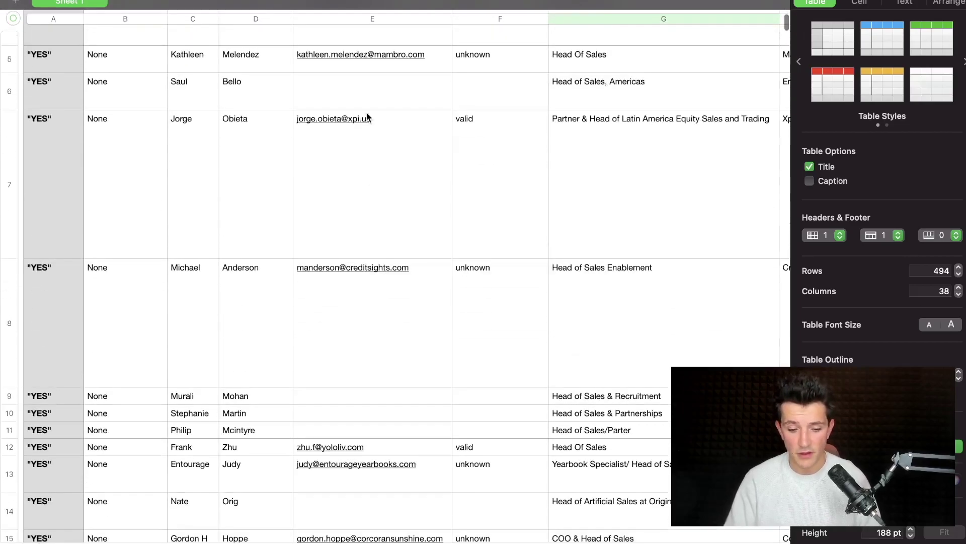
{"action": "scroll", "coordinate": [406, 421], "scroll_direction": "down", "scroll_amount": 8}
{"action": "scroll", "coordinate": [372, 195], "scroll_direction": "down", "scroll_amount": 3}
{"action": "scroll", "coordinate": [393, 204], "scroll_direction": "up", "scroll_amount": 10}
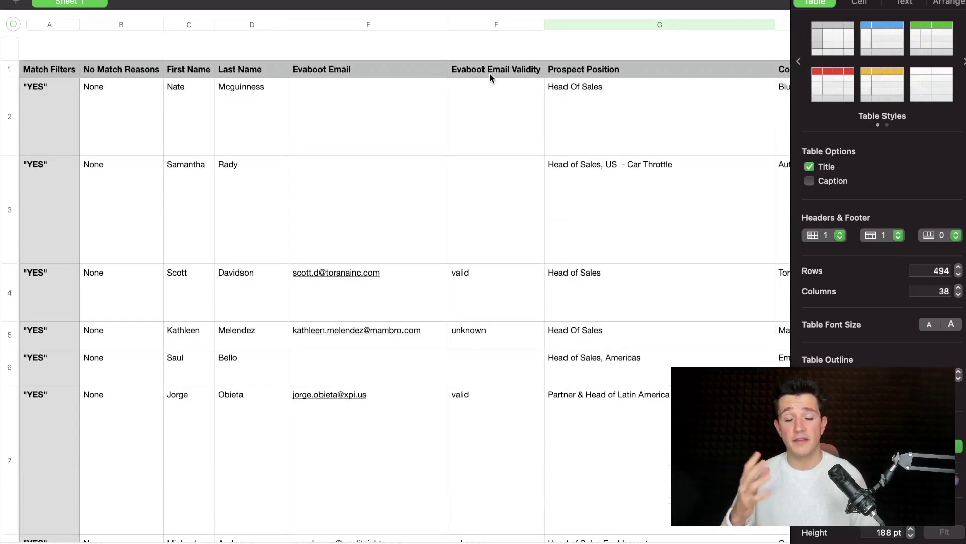
{"action": "scroll", "coordinate": [472, 227], "scroll_direction": "down", "scroll_amount": 3}
{"action": "left_click", "coordinate": [426, 153]}
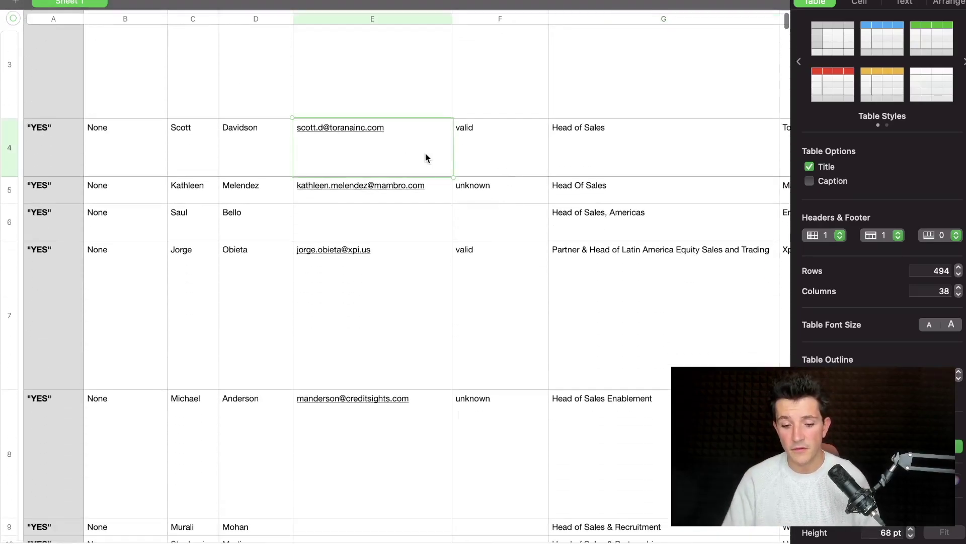
{"action": "double_click", "coordinate": [476, 152]}
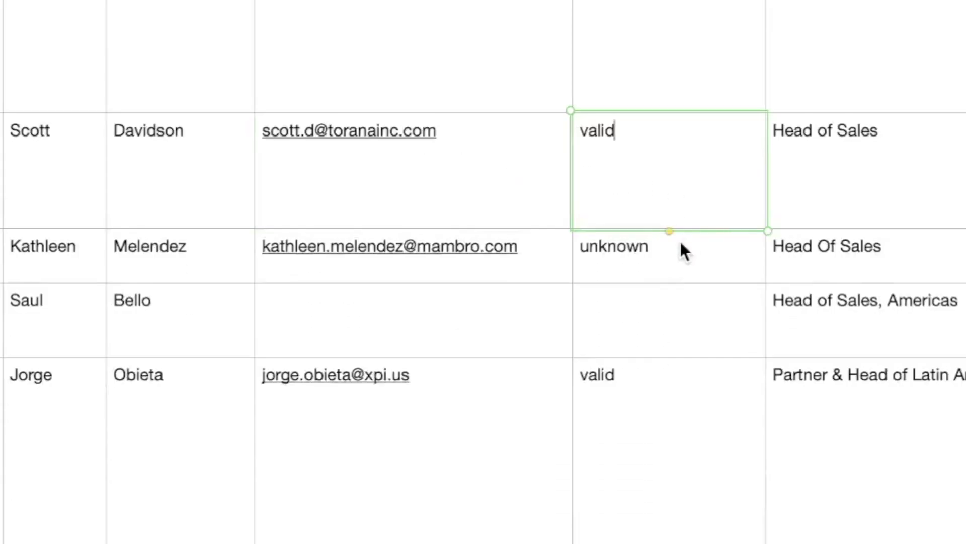
{"action": "double_click", "coordinate": [679, 245]}
{"action": "left_click_drag", "start_coordinate": [680, 243], "coordinate": [531, 241]}
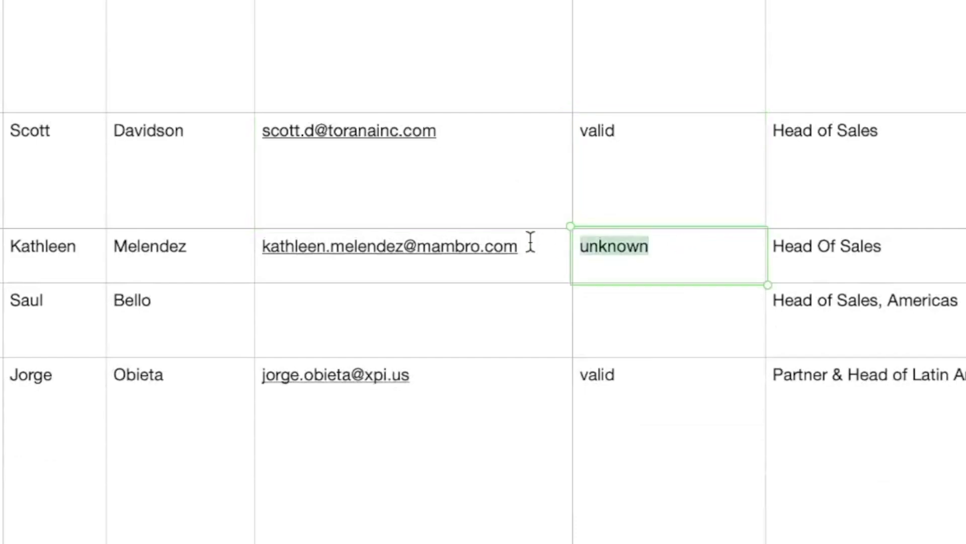